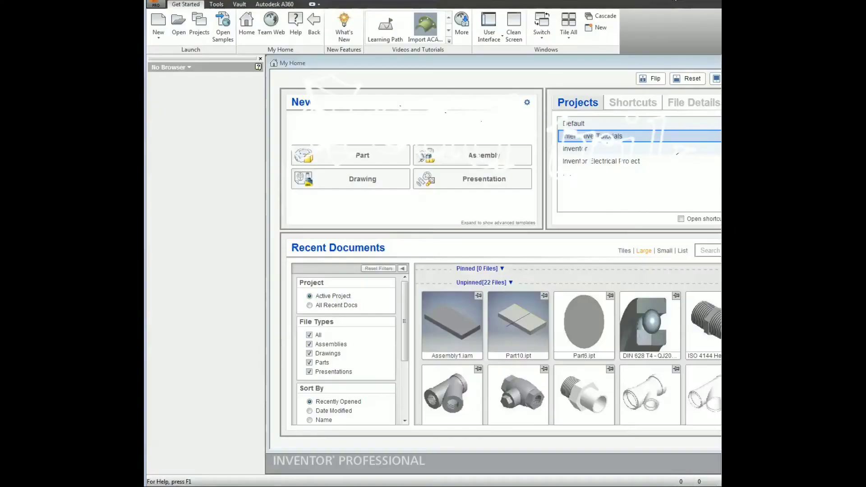
# Bring up the T-belt Notepad notes; highlight the title and step 1, marking the title with a red arrow
pyautogui.hotkey('alt', 'Tab')
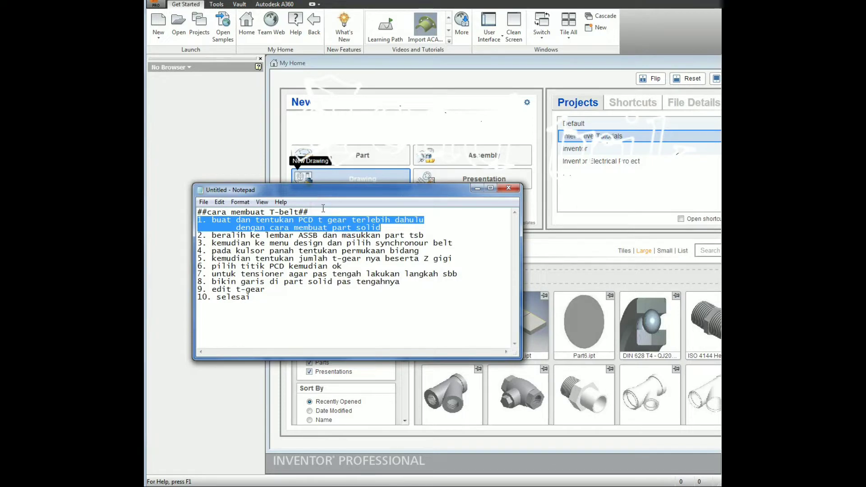
pyautogui.moveTo(309, 212); pyautogui.dragTo(204, 213)
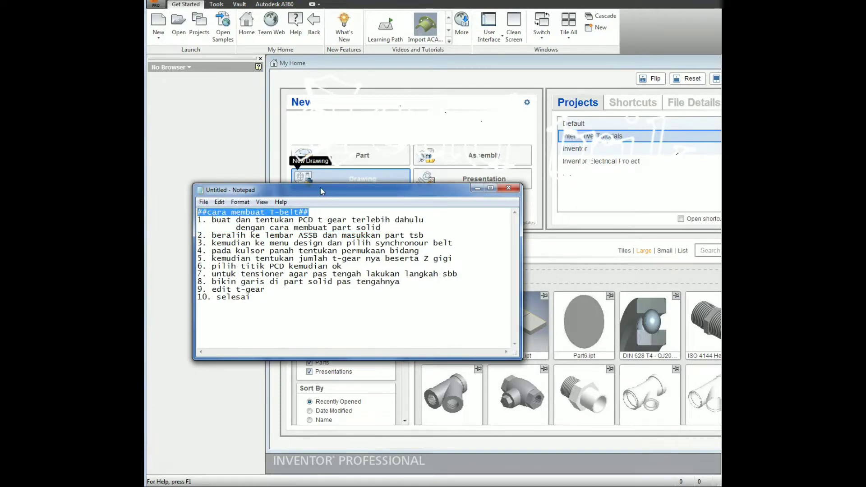
pyautogui.hotkey('ctrl', 'shift', '1')
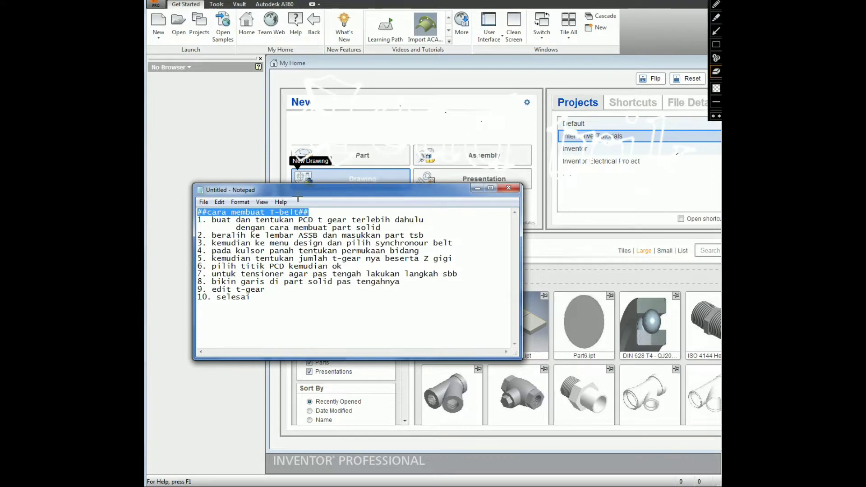
pyautogui.click(716, 31)
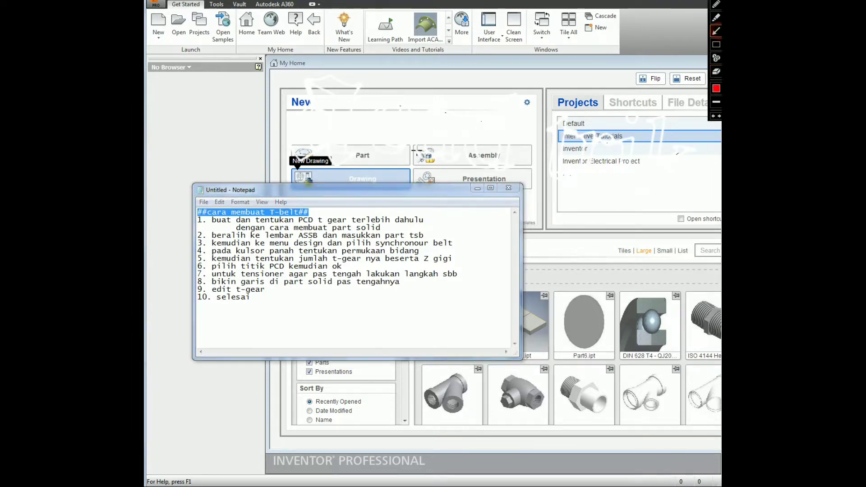
pyautogui.moveTo(369, 129); pyautogui.dragTo(255, 209)
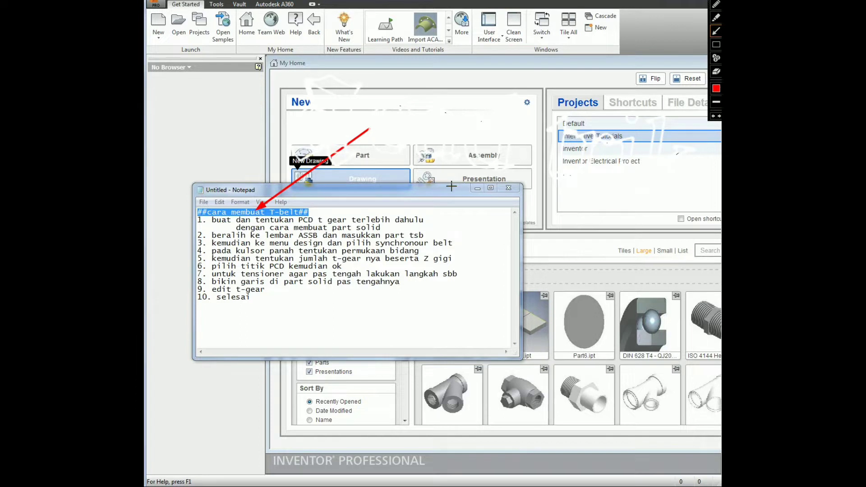
pyautogui.press('Escape')
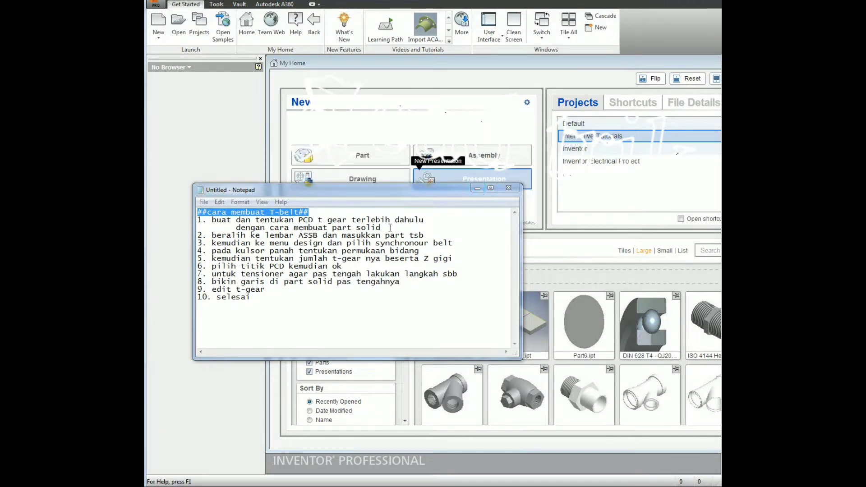
pyautogui.moveTo(381, 228); pyautogui.dragTo(194, 220)
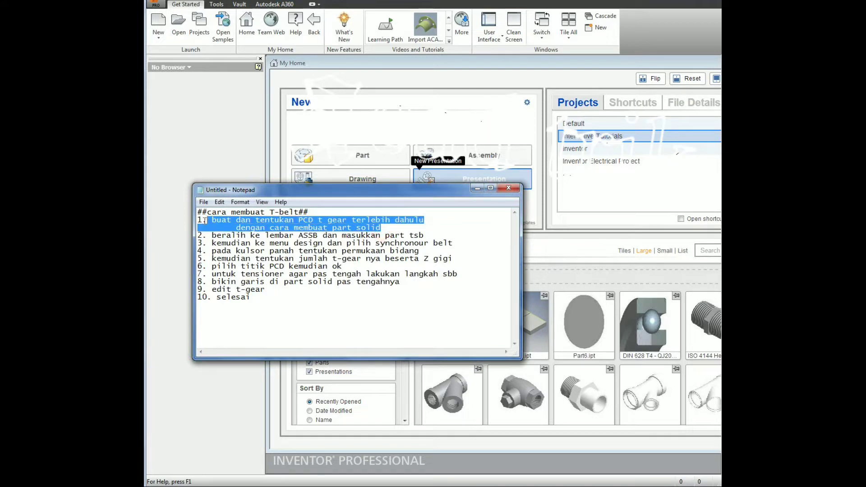
# Start a new part and sketch a rectangle from the origin
pyautogui.click(386, 157)
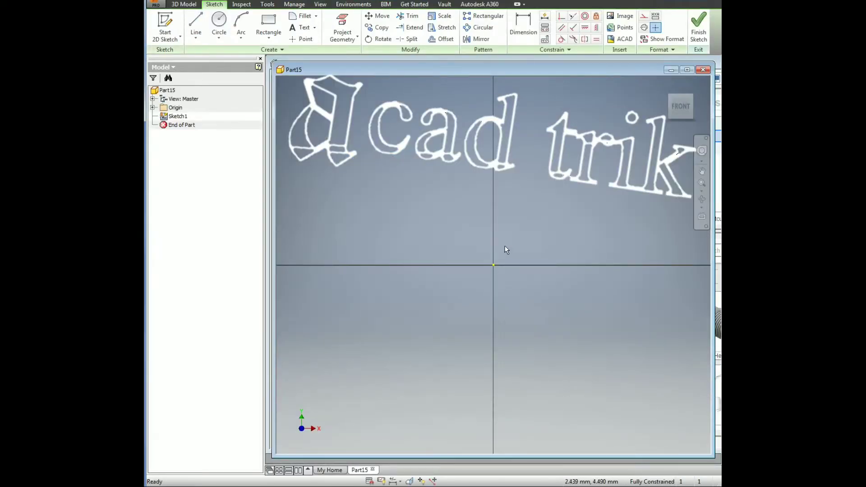
pyautogui.write('re')
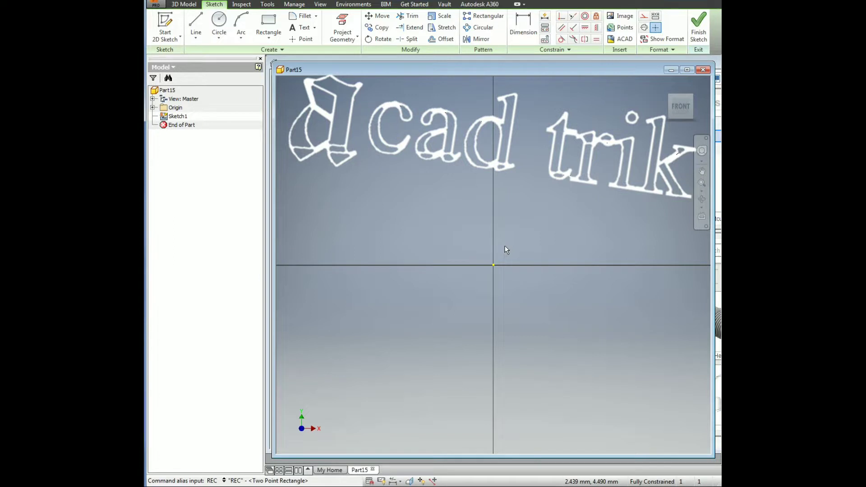
pyautogui.press('Return')
pyautogui.click(493, 264)
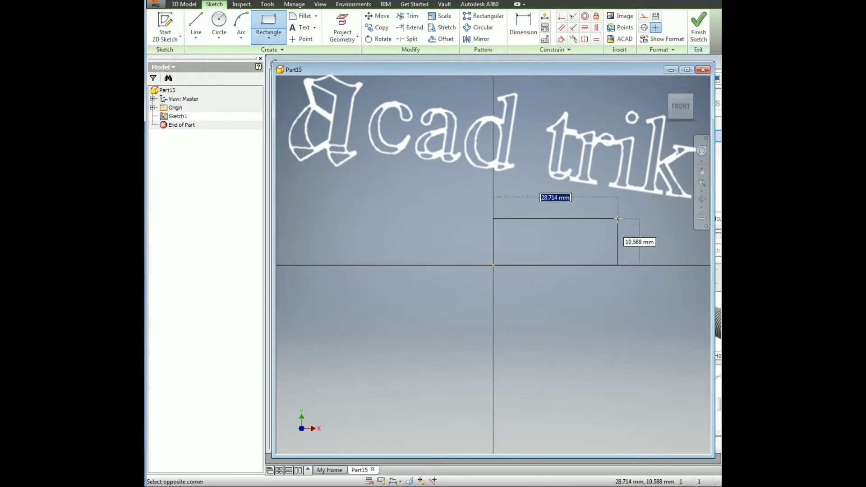
pyautogui.click(618, 219)
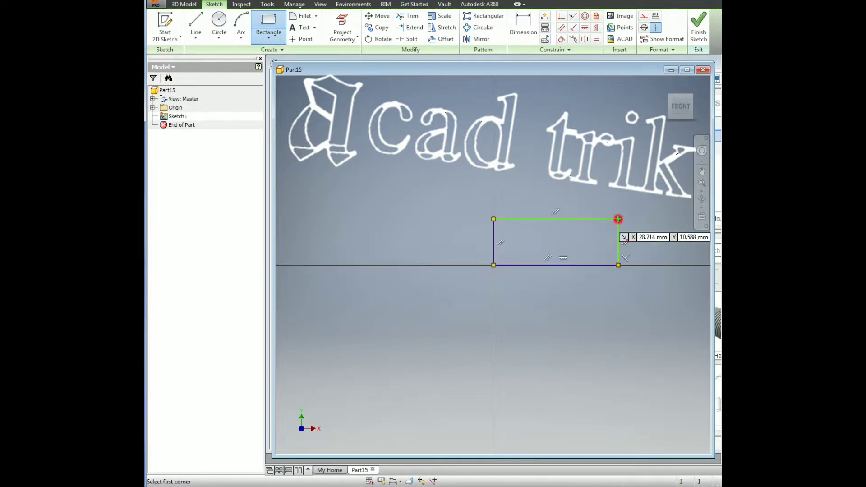
# Dimension the rectangle 150 wide and 50 high, then finish the sketch
pyautogui.press('d')
pyautogui.click(586, 219)
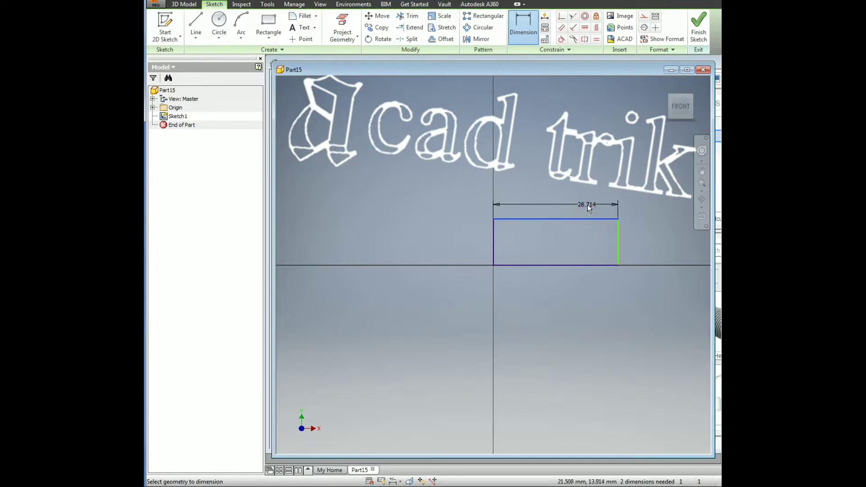
pyautogui.click(587, 205)
pyautogui.write('150')
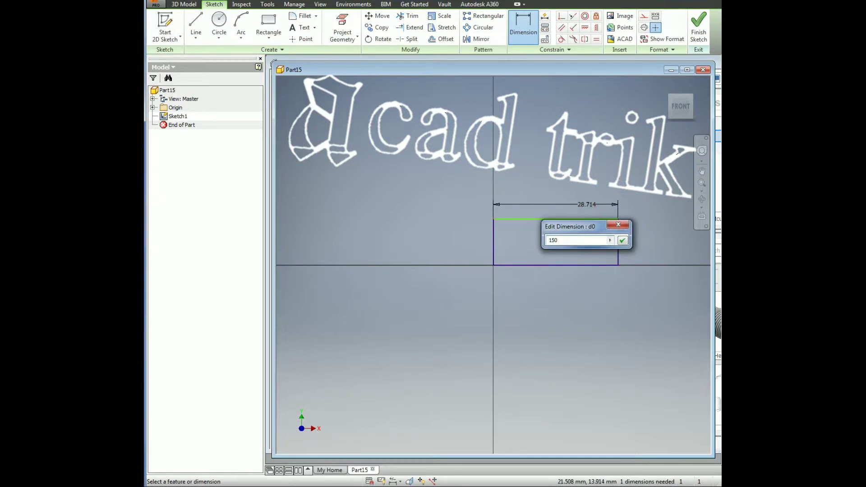
pyautogui.press('Return')
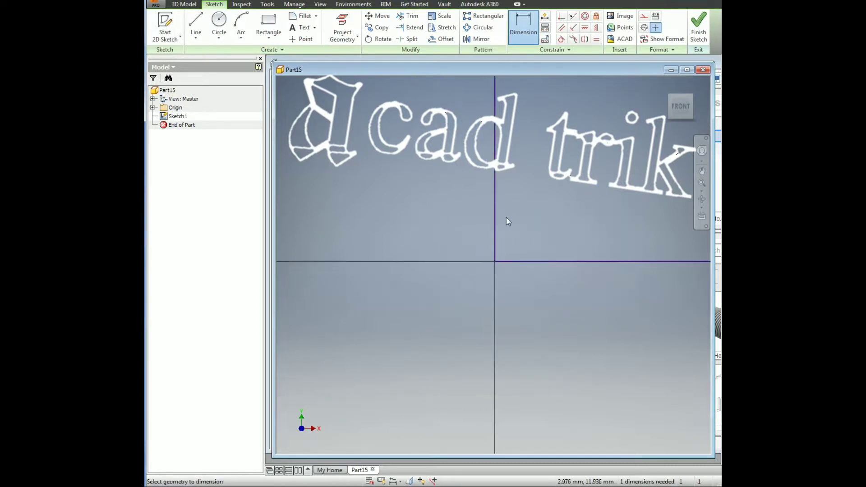
pyautogui.scroll(-1, 507, 217)
pyautogui.scroll(-3, 421, 294)
pyautogui.scroll(2, 581, 250)
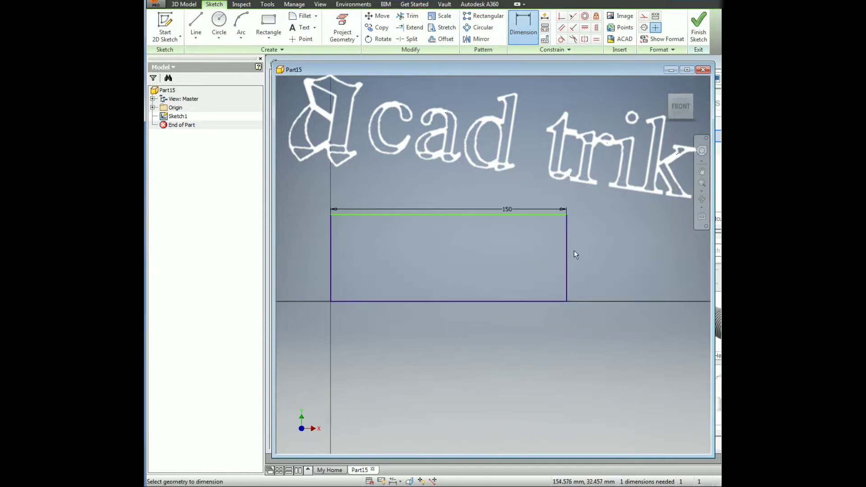
pyautogui.click(566, 251)
pyautogui.write('5')
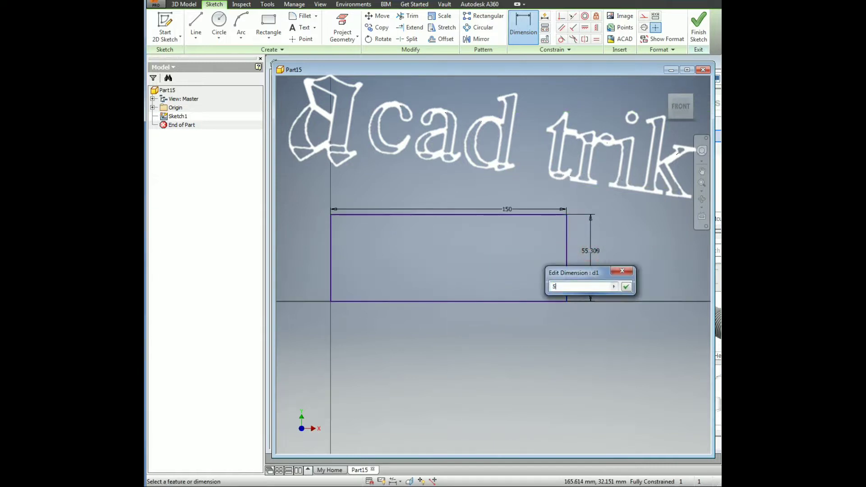
pyautogui.write('0')
pyautogui.click(626, 286)
pyautogui.press('e')
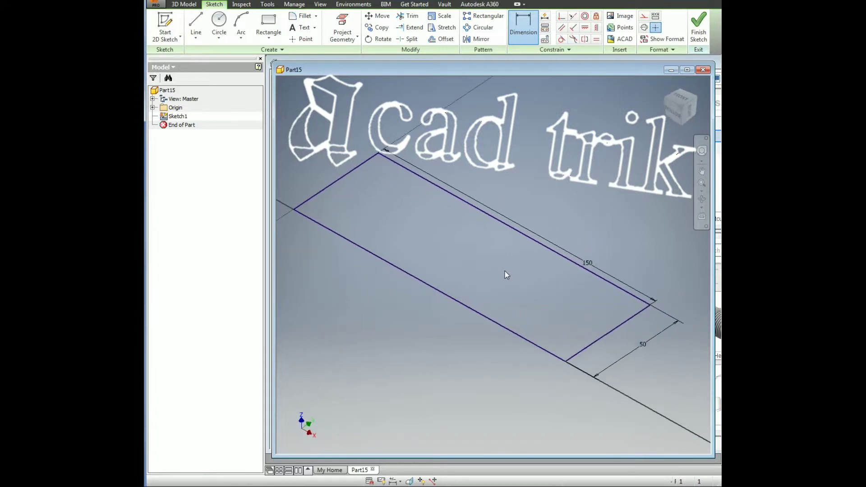
# Extrude the 150 × 50 rectangle into the solid plate Extrusion1
pyautogui.click(604, 197)
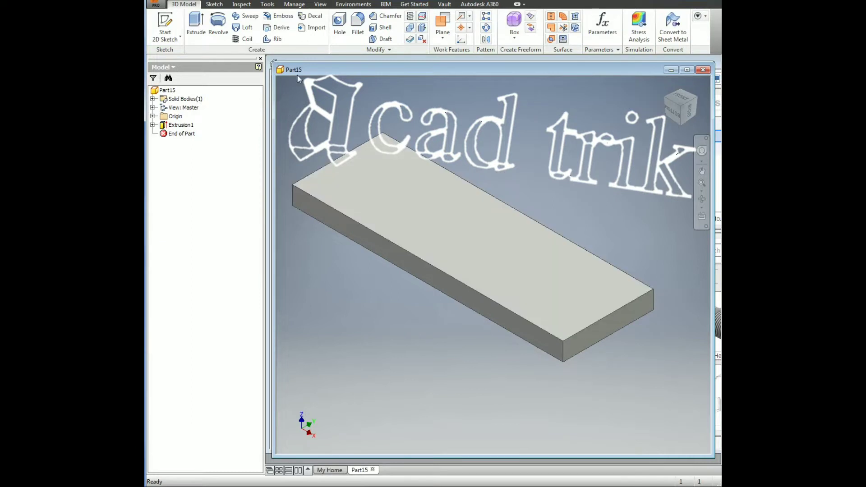
pyautogui.moveTo(326, 71)
pyautogui.mouseDown()
pyautogui.moveTo(326, 104)
pyautogui.moveTo(327, 78)
pyautogui.mouseUp()
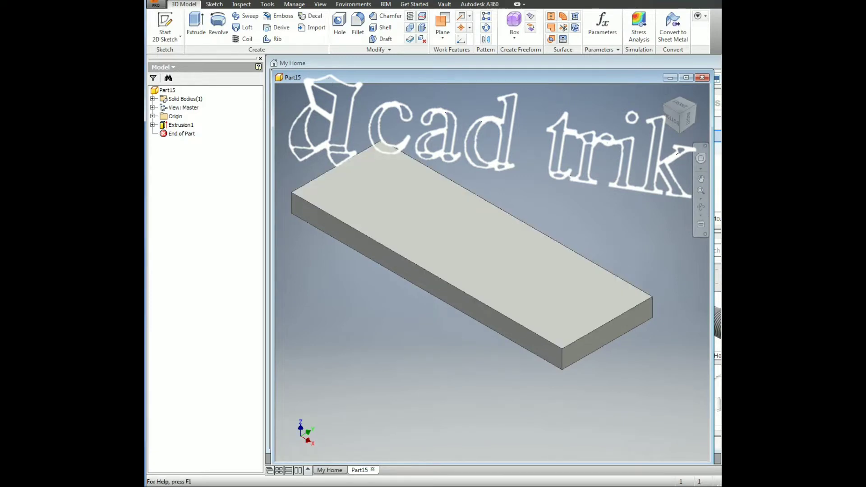
# Show the notes again, highlight step 2, and draw a red annotation arrow
pyautogui.hotkey('alt', 'Tab')
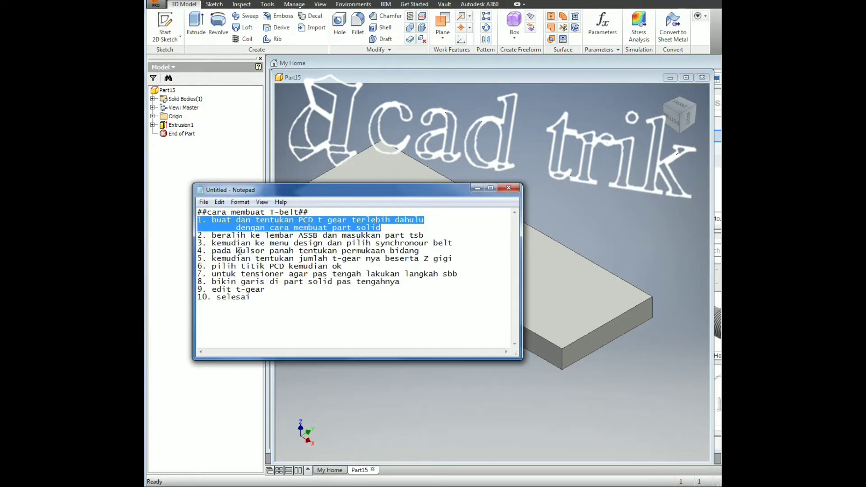
pyautogui.moveTo(444, 238); pyautogui.dragTo(198, 239)
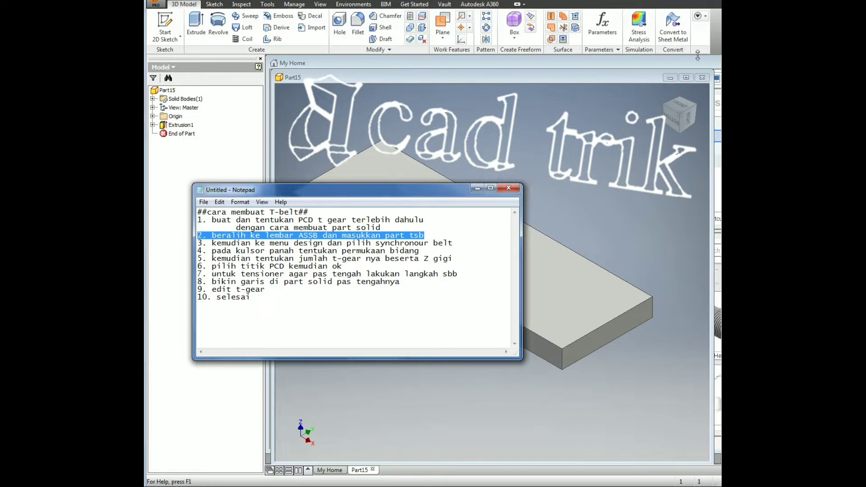
pyautogui.hotkey('ctrl', 'shift', 'p')
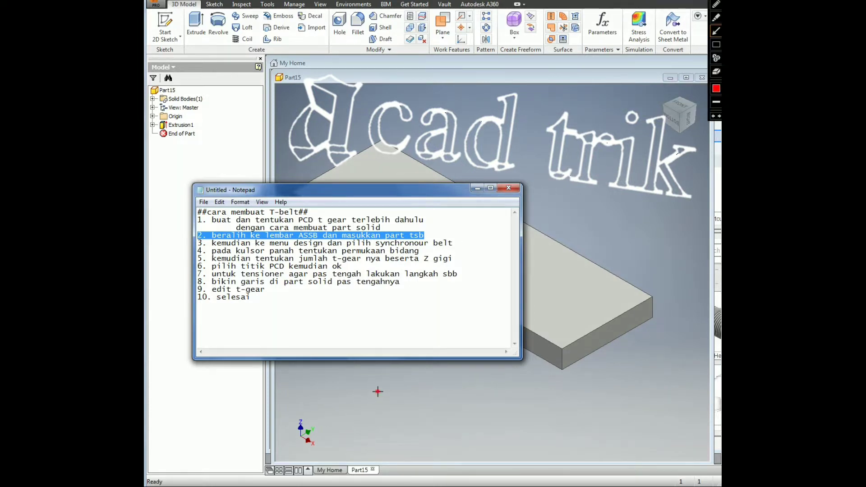
pyautogui.moveTo(377, 392); pyautogui.dragTo(337, 460)
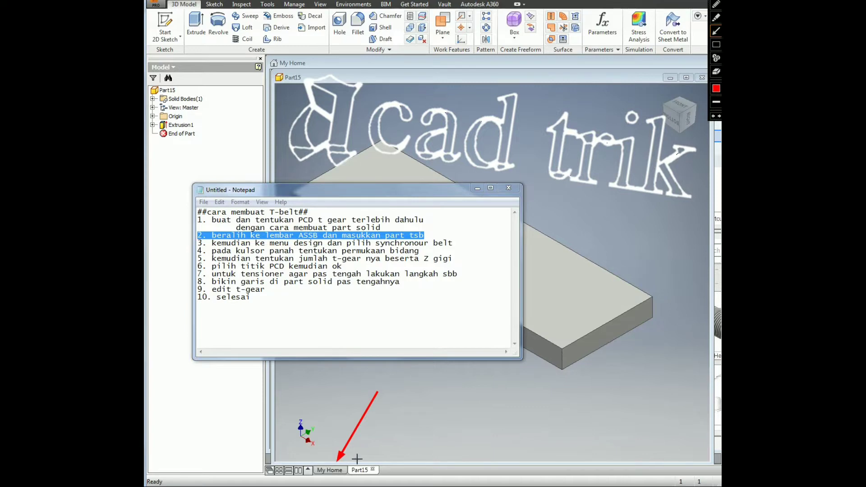
pyautogui.press('Escape')
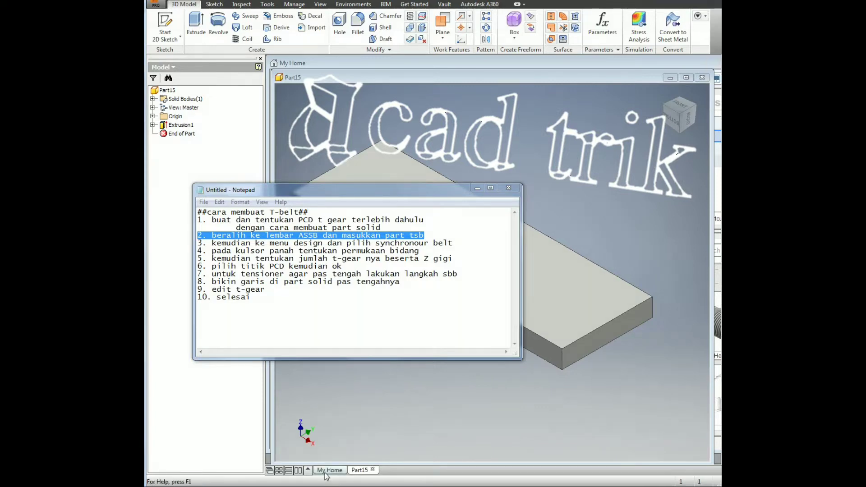
# Create the new assembly Assembly6 from My Home, then return to the Part15 plate
pyautogui.click(329, 470)
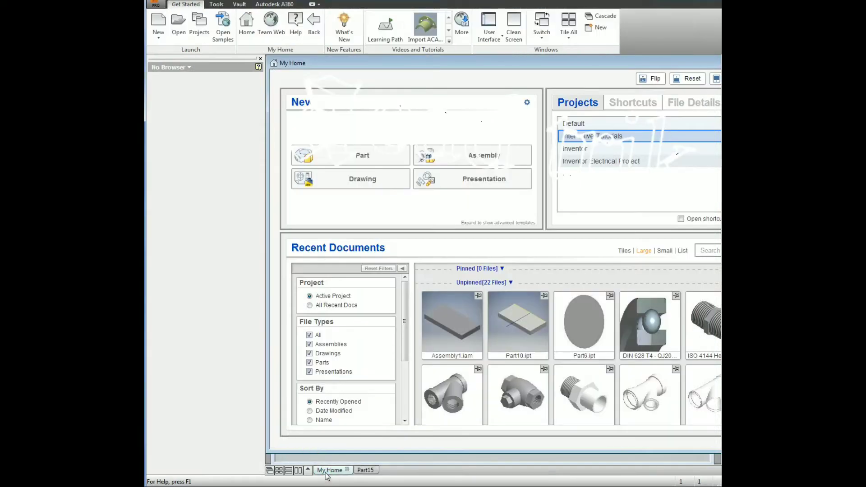
pyautogui.click(481, 151)
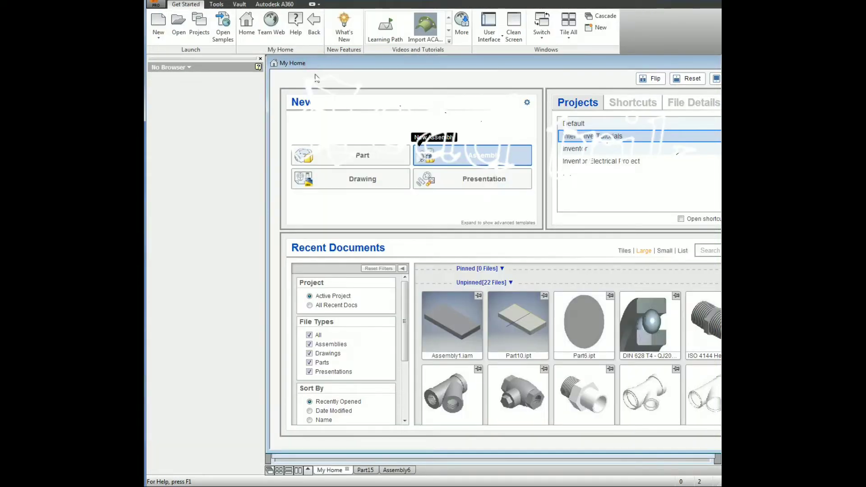
pyautogui.click(378, 472)
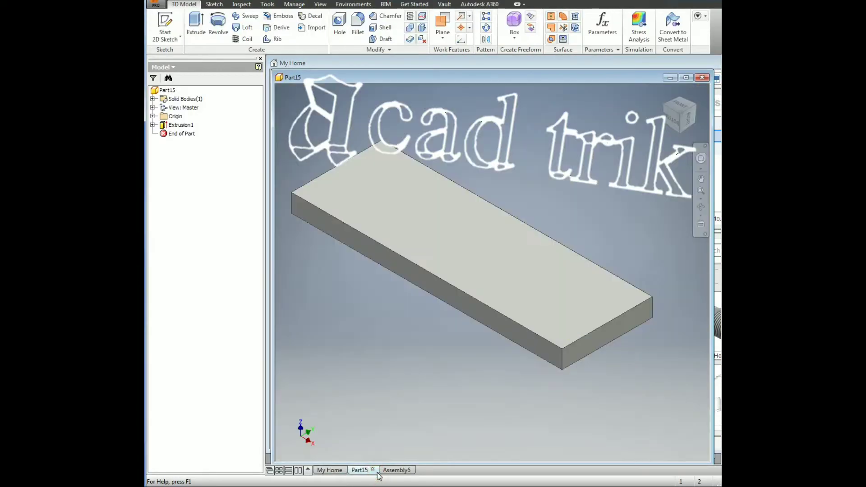
# Save the plate as Part10.ipt, overwriting the existing file
pyautogui.click(494, 274)
pyautogui.hotkey('ctrl', 's')
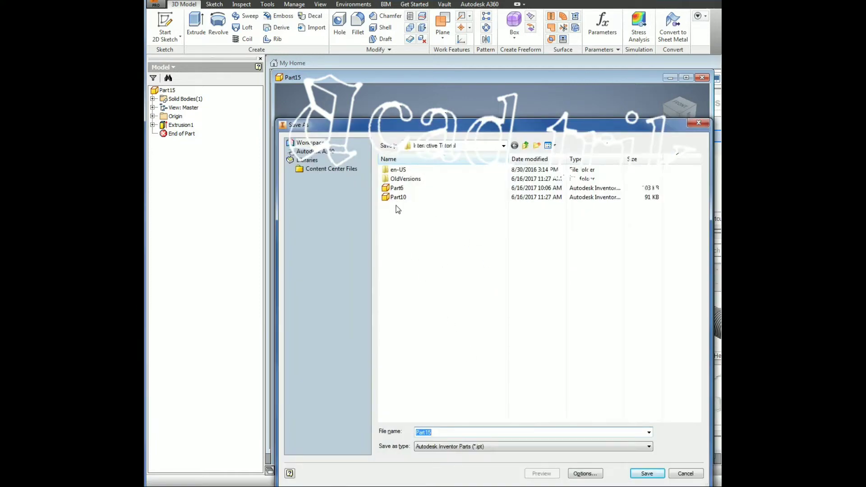
pyautogui.click(398, 198)
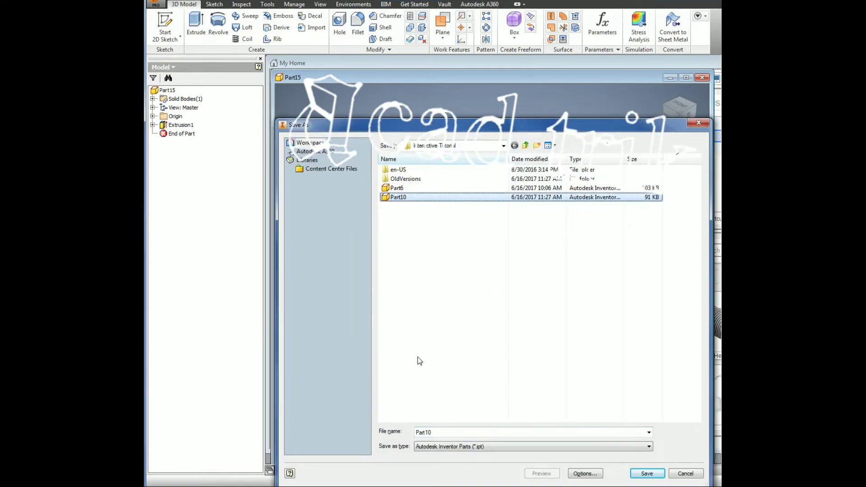
pyautogui.click(647, 473)
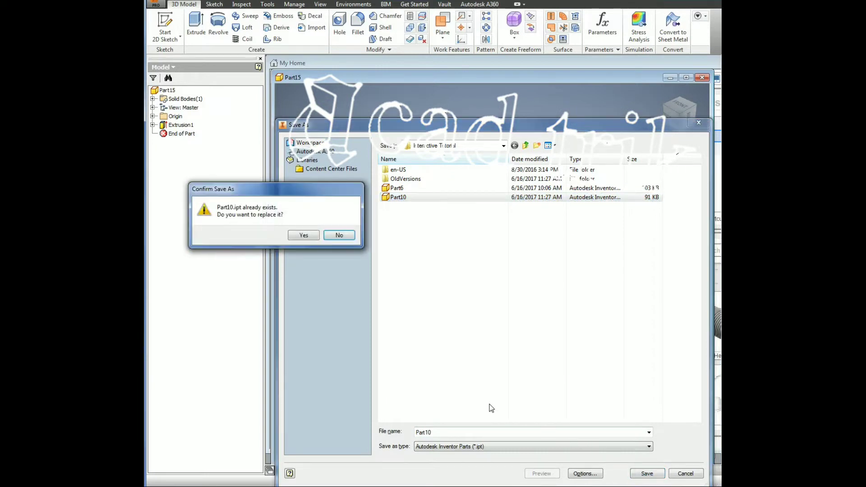
pyautogui.click(304, 235)
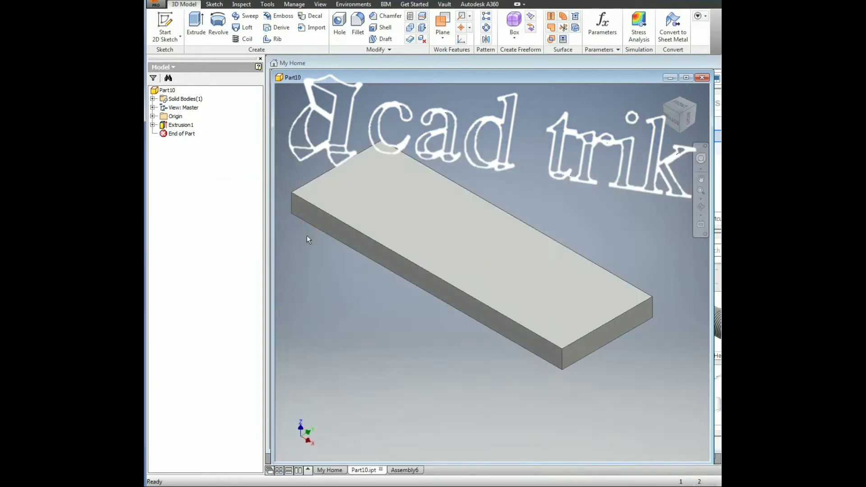
# Make Assembly6 active and begin placing a component, pointing an arrow at notes step 2
pyautogui.click(405, 470)
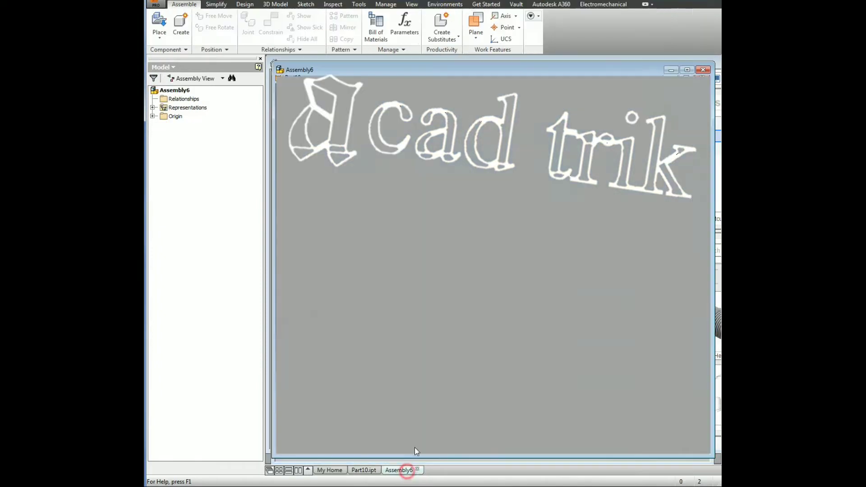
pyautogui.click(164, 26)
pyautogui.hotkey('alt', 'Tab')
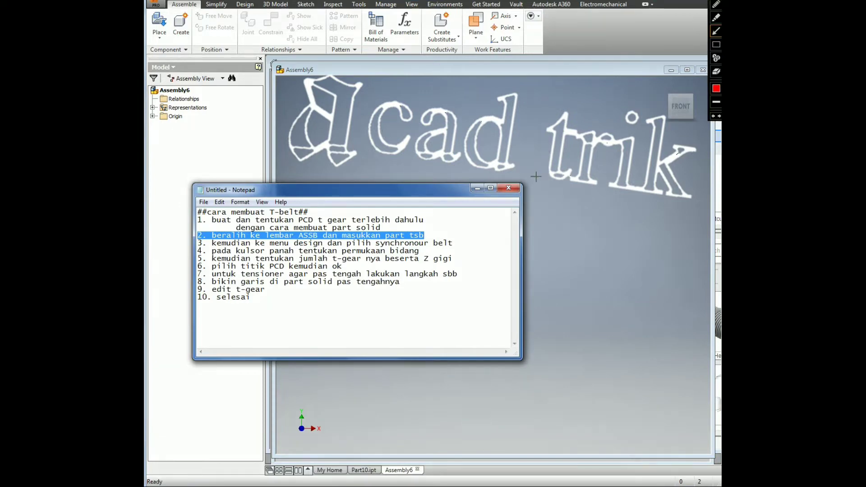
pyautogui.moveTo(514, 145); pyautogui.dragTo(424, 232)
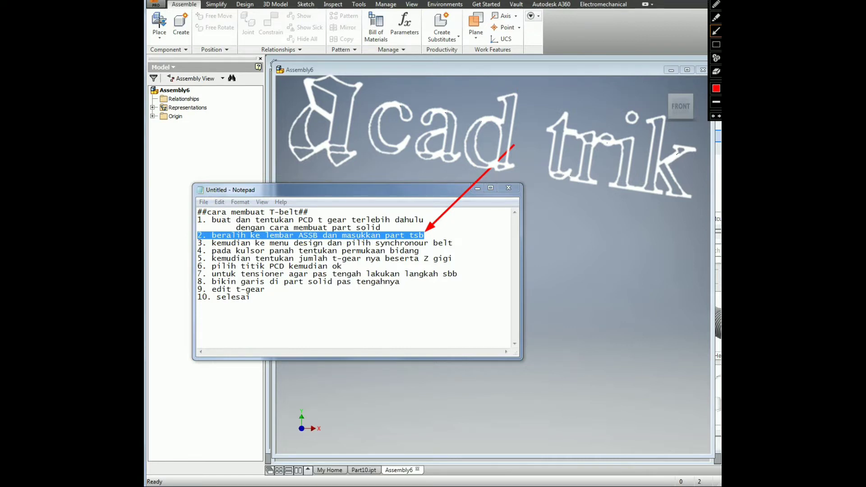
pyautogui.click(159, 24)
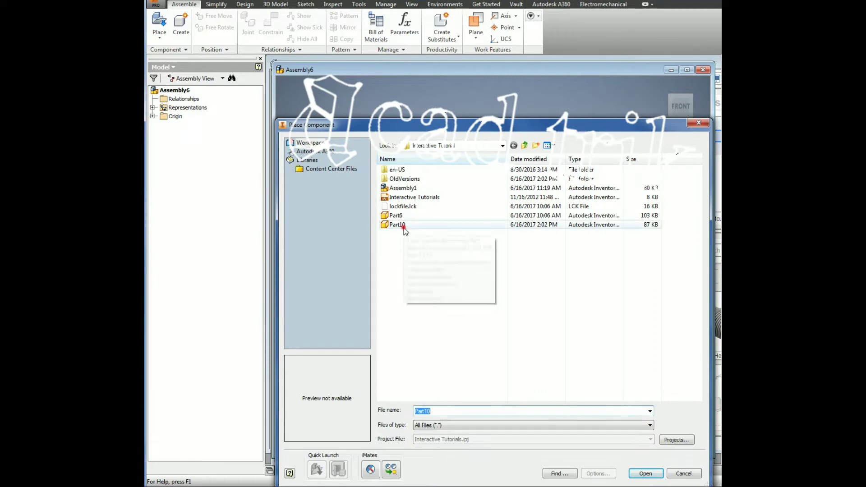
# Place one Part10 plate at the Assembly6 origin as Part10:1, then annotate toward the design tools
pyautogui.click(398, 224)
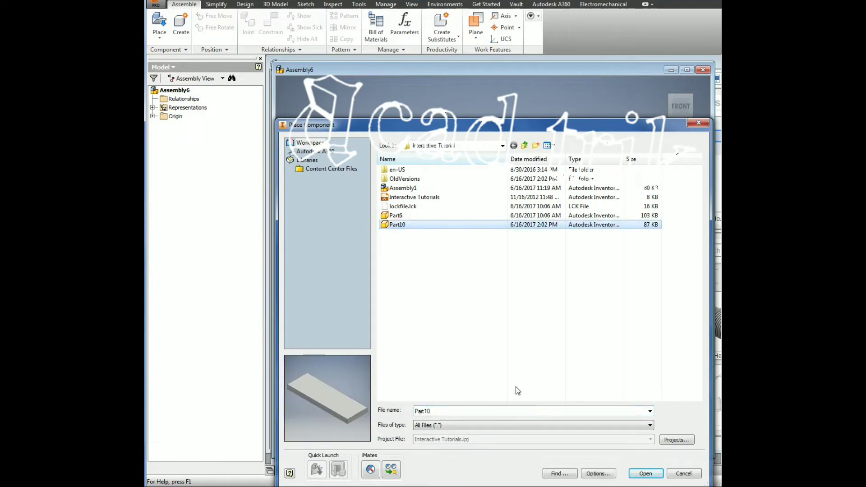
pyautogui.click(645, 474)
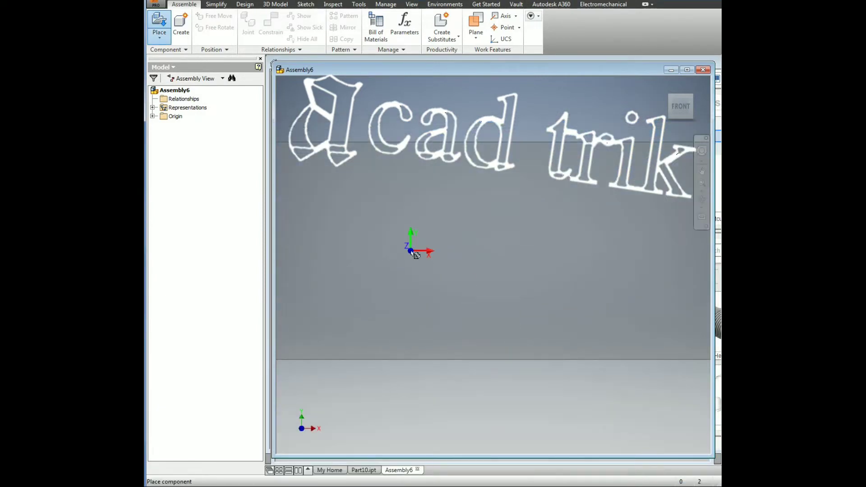
pyautogui.click(444, 238)
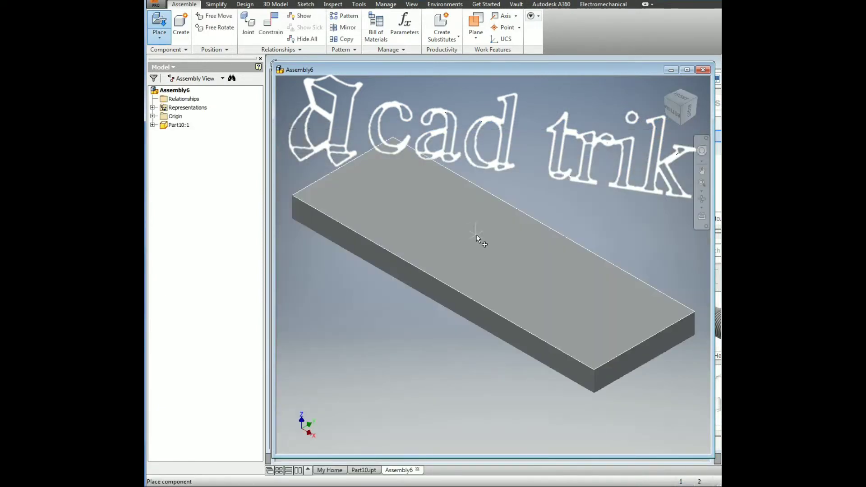
pyautogui.rightClick(545, 166)
pyautogui.click(581, 165)
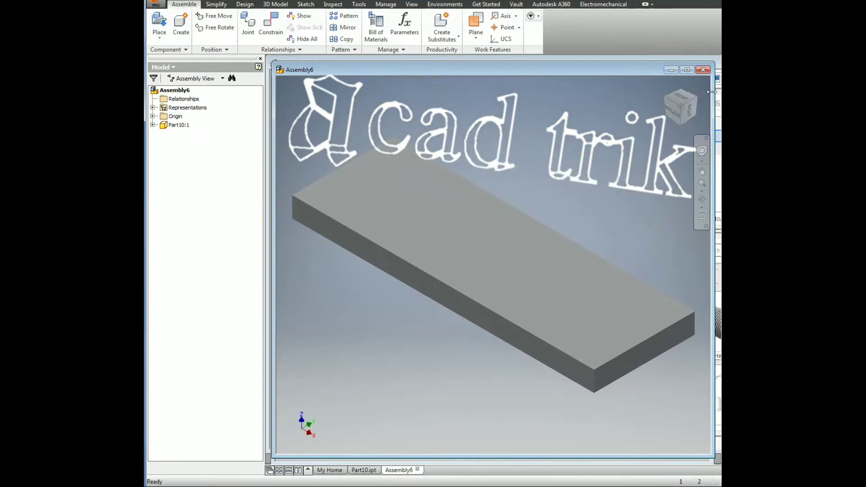
pyautogui.hotkey('ctrl', 'shift', 'p')
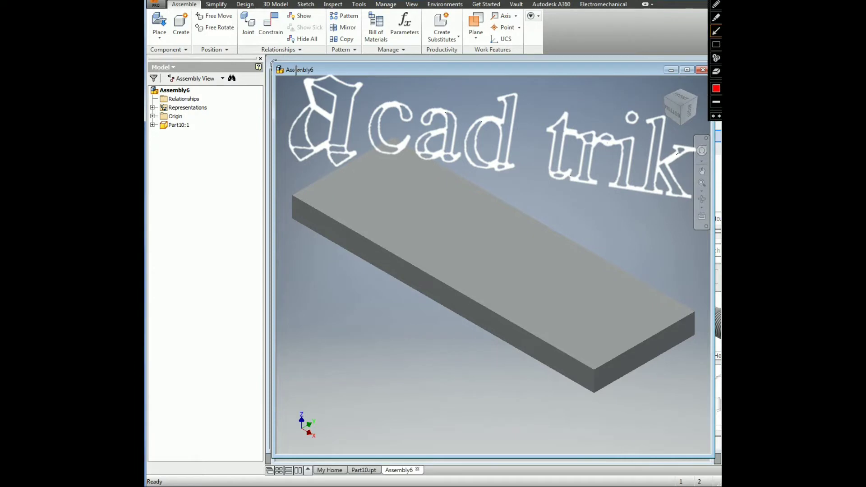
pyautogui.moveTo(305, 75); pyautogui.dragTo(245, 7)
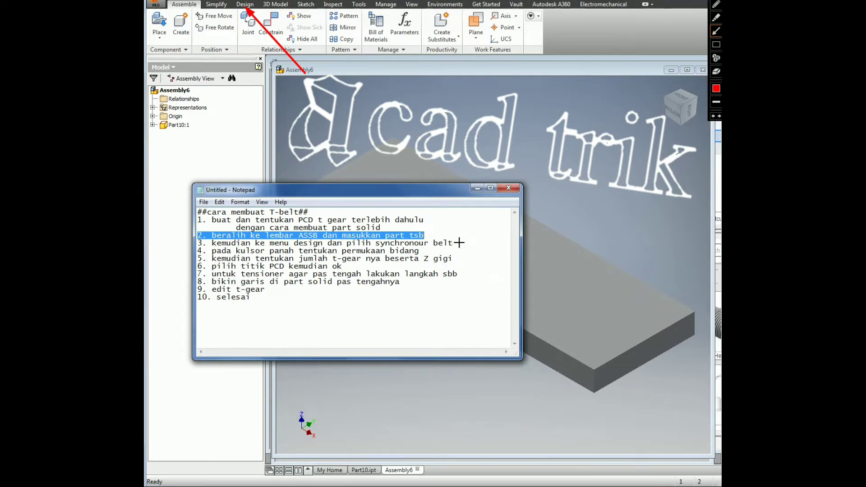
# Highlight step 3 in the notes and show the Design tab's machine design tools
pyautogui.press('Escape')
pyautogui.moveTo(454, 242); pyautogui.dragTo(197, 244)
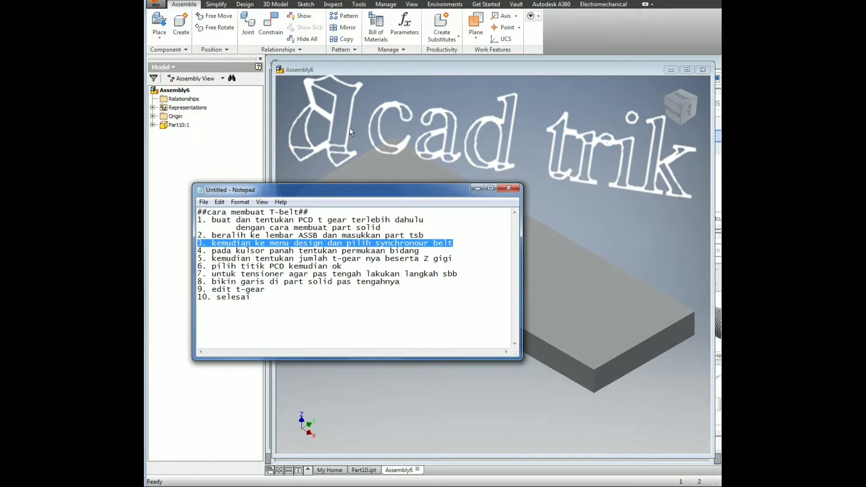
pyautogui.hotkey('ctrl', 'shift', 'p')
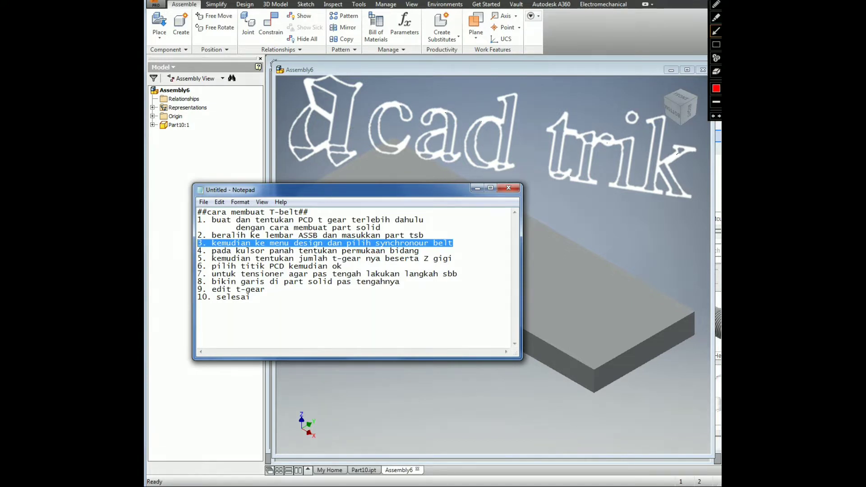
pyautogui.moveTo(300, 82); pyautogui.dragTo(246, 7)
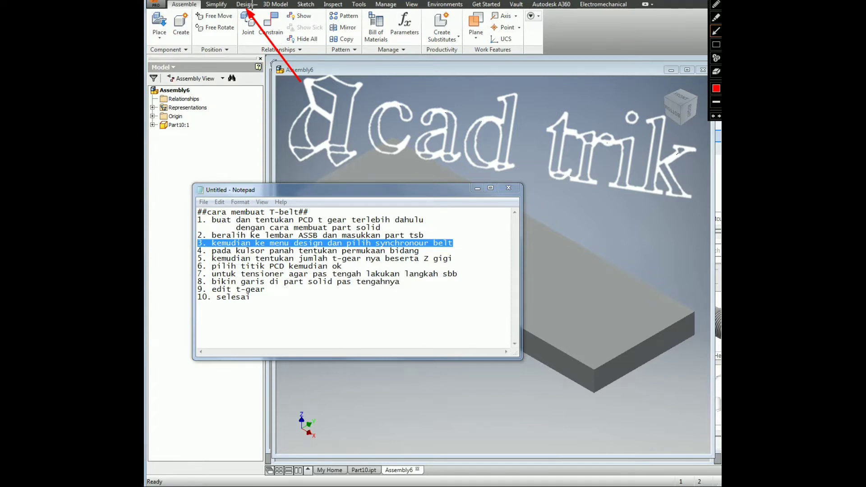
pyautogui.click(248, 5)
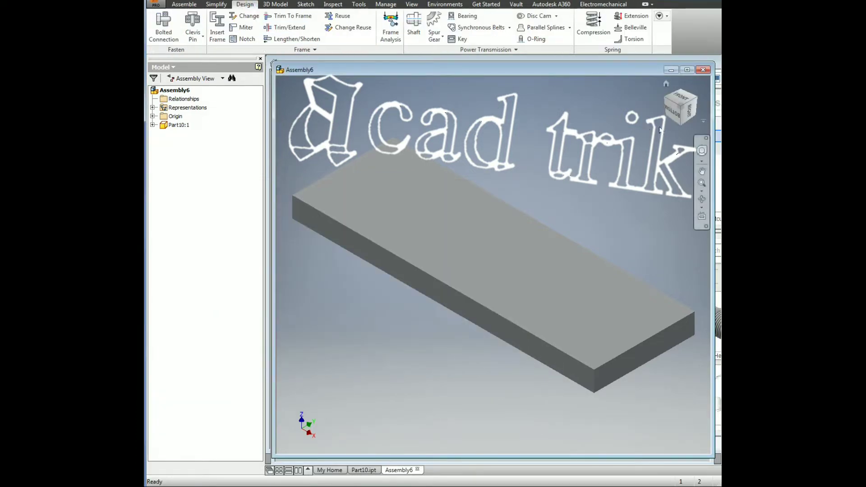
# Launch Synchronous Belts, first saving the assembly as Assembly1.iam over the existing file
pyautogui.moveTo(680, 105)
pyautogui.hotkey('ctrl', 'shift', '1')
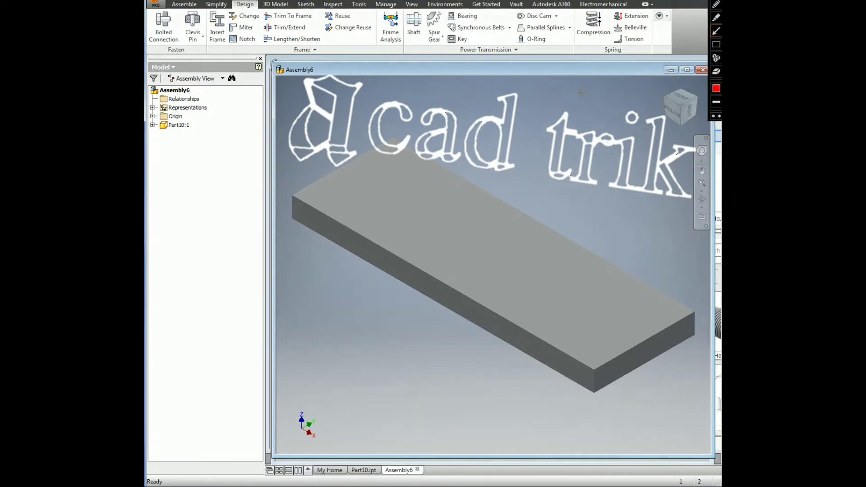
pyautogui.moveTo(581, 92); pyautogui.dragTo(490, 33)
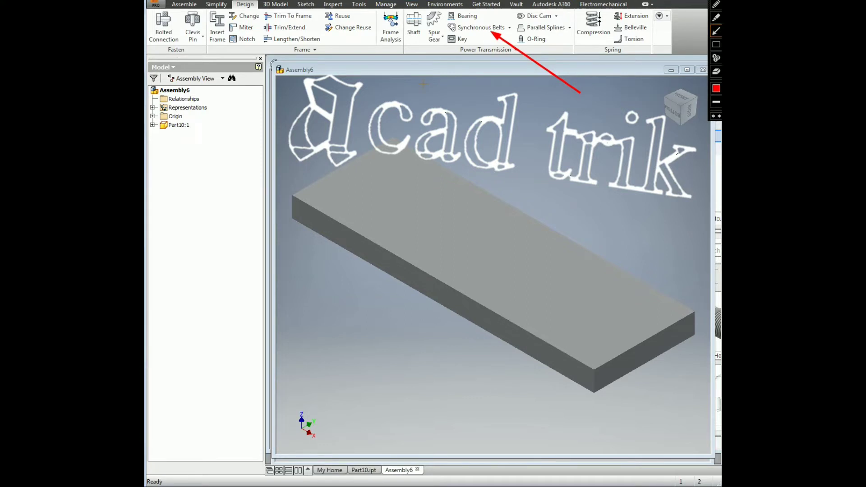
pyautogui.click(493, 28)
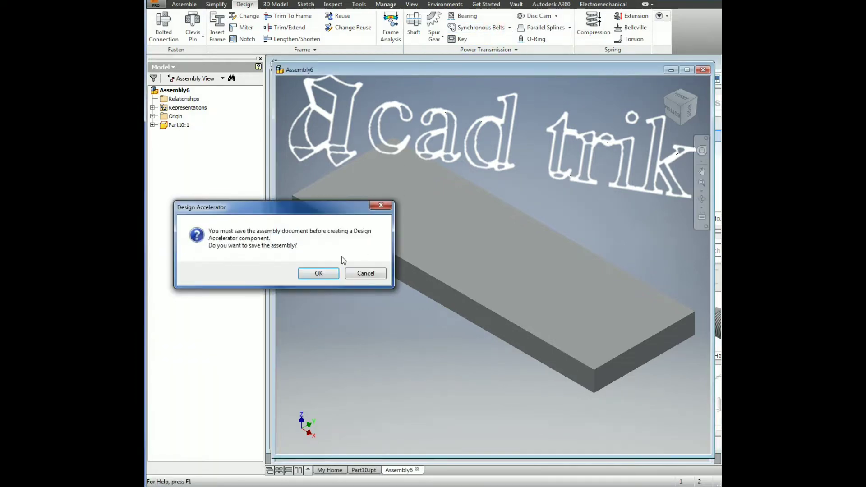
pyautogui.click(319, 274)
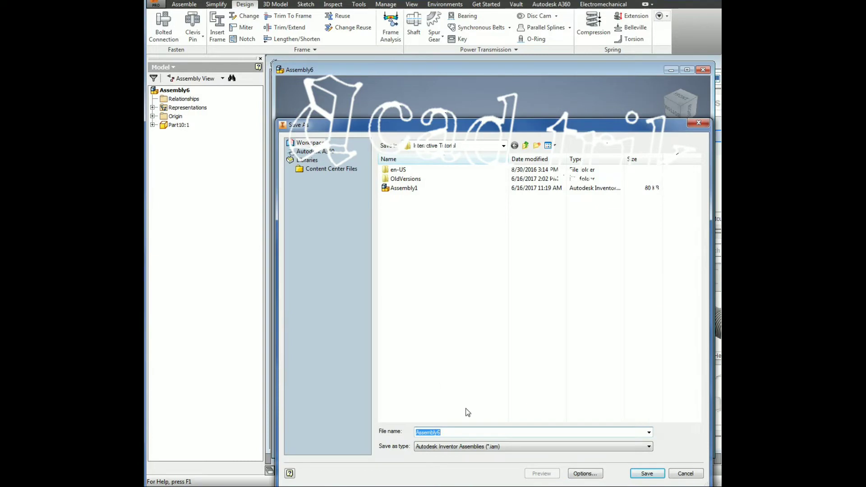
pyautogui.click(398, 190)
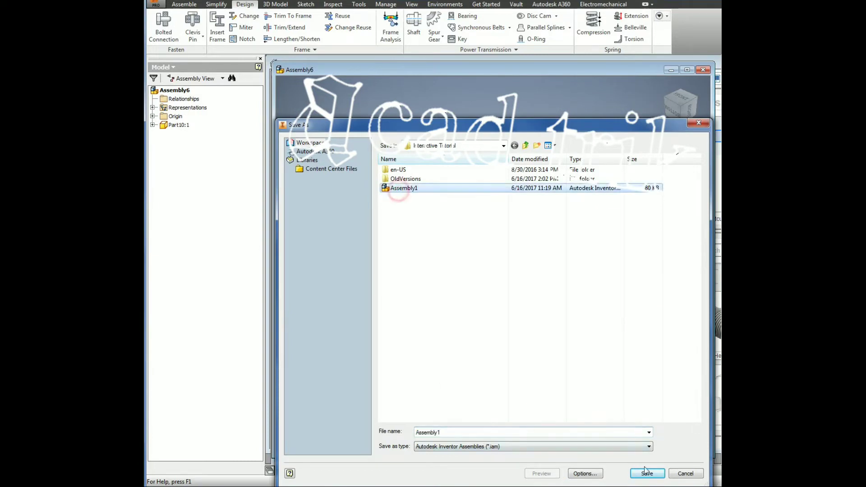
pyautogui.click(649, 473)
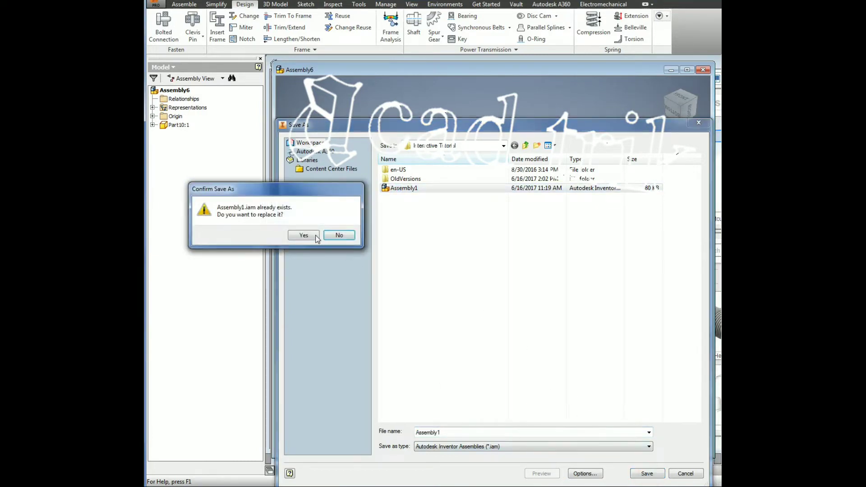
pyautogui.click(304, 235)
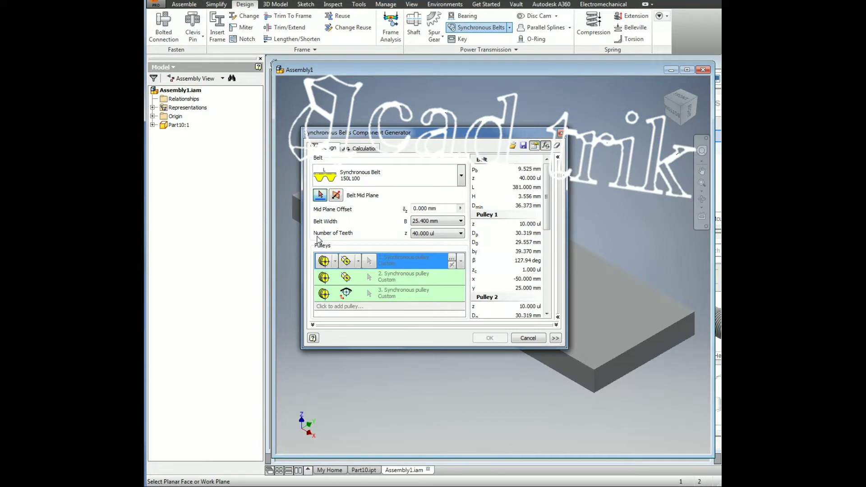
# Move the step summary notes off the belt settings and highlight step 4
pyautogui.hotkey('alt', 'Tab')
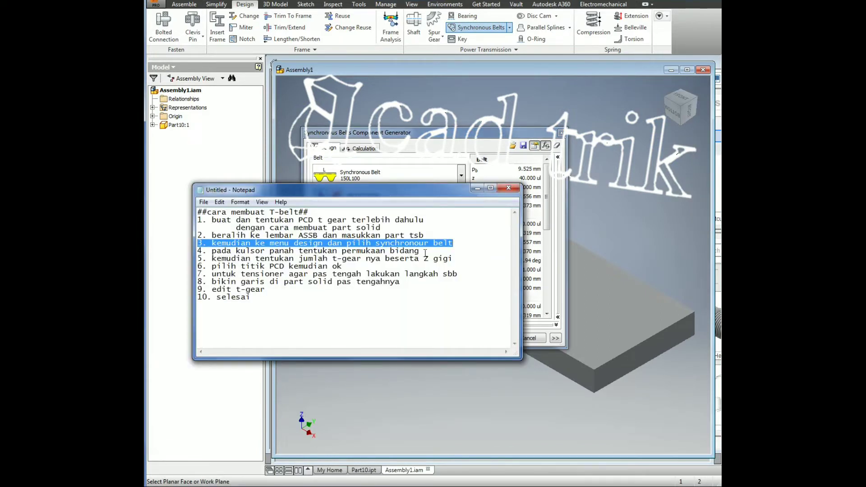
pyautogui.moveTo(434, 193); pyautogui.dragTo(478, 305)
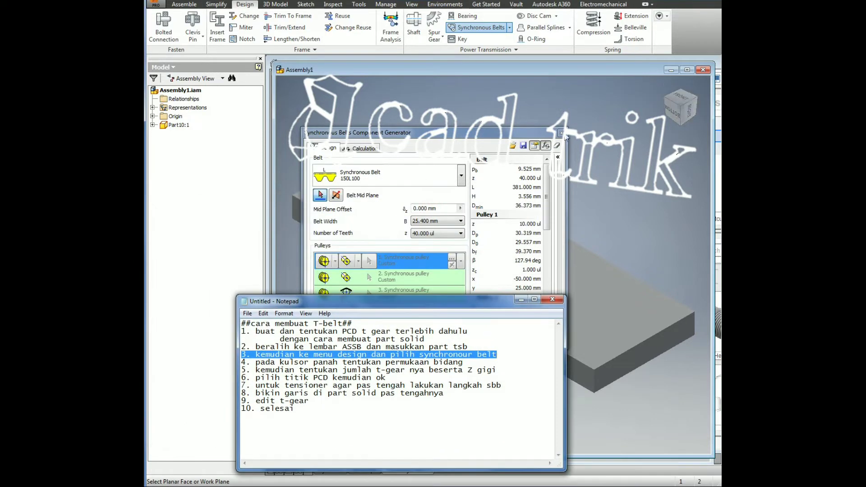
pyautogui.moveTo(483, 362); pyautogui.dragTo(242, 362)
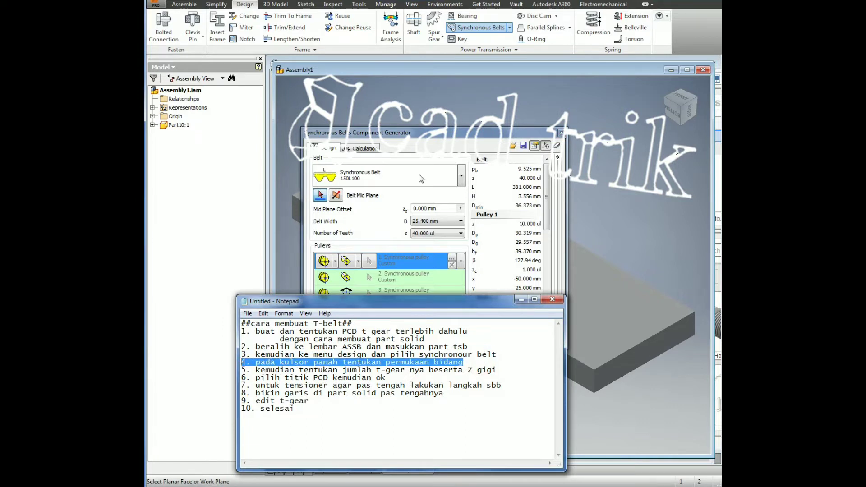
# Point out the belt mid plane option, then pick the plate's top face as belt mid plane
pyautogui.hotkey('ctrl', 'shift', '2')
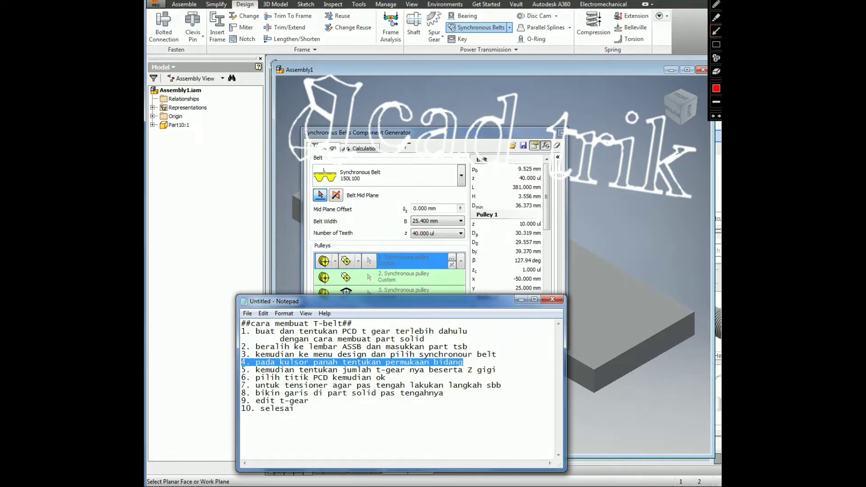
pyautogui.moveTo(398, 149); pyautogui.dragTo(324, 191)
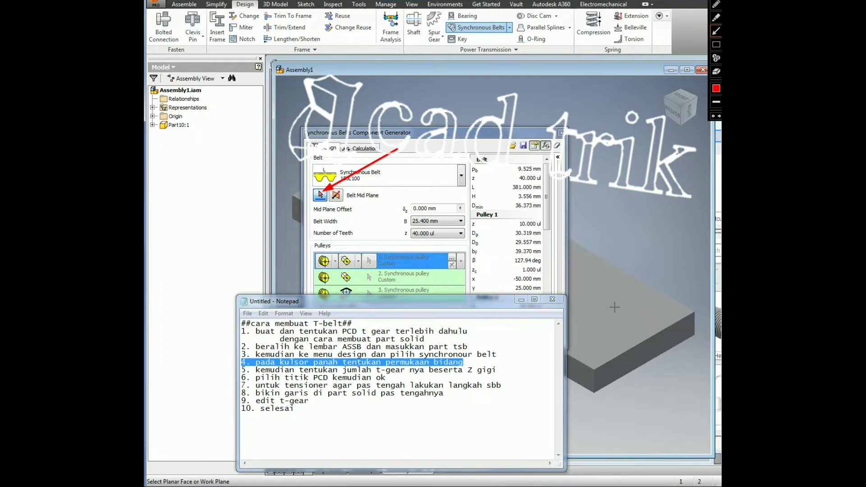
pyautogui.press('Escape')
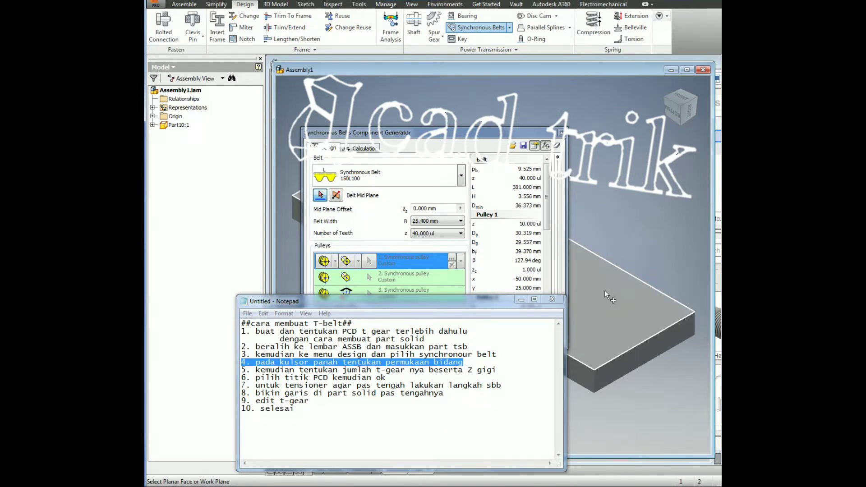
pyautogui.click(616, 285)
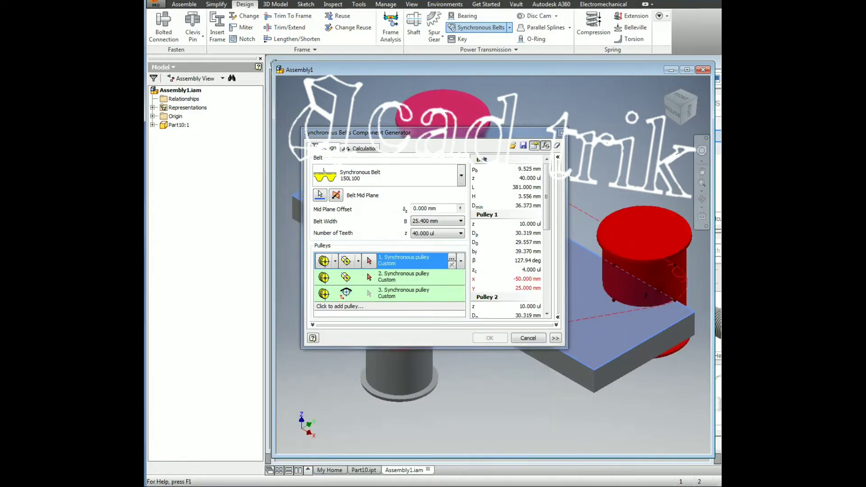
# Highlight step 5 about the tooth count in the notes and point out pulley 1's settings
pyautogui.hotkey('alt', 'Tab')
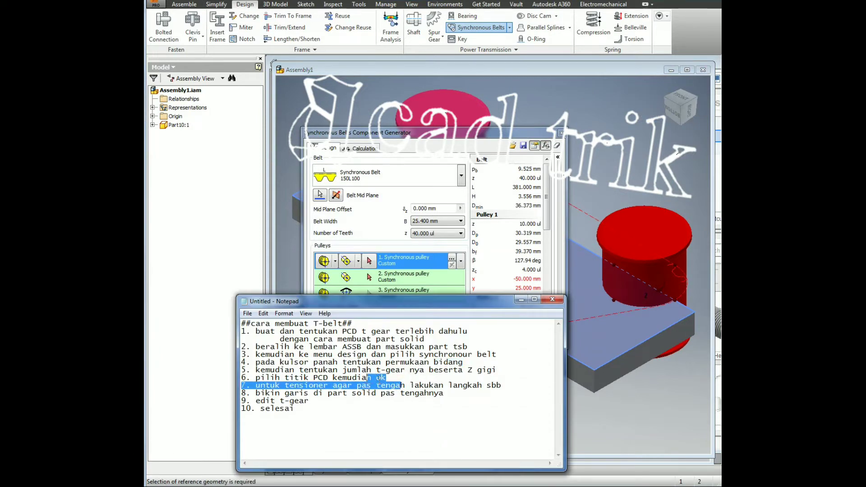
pyautogui.moveTo(403, 379); pyautogui.dragTo(294, 379)
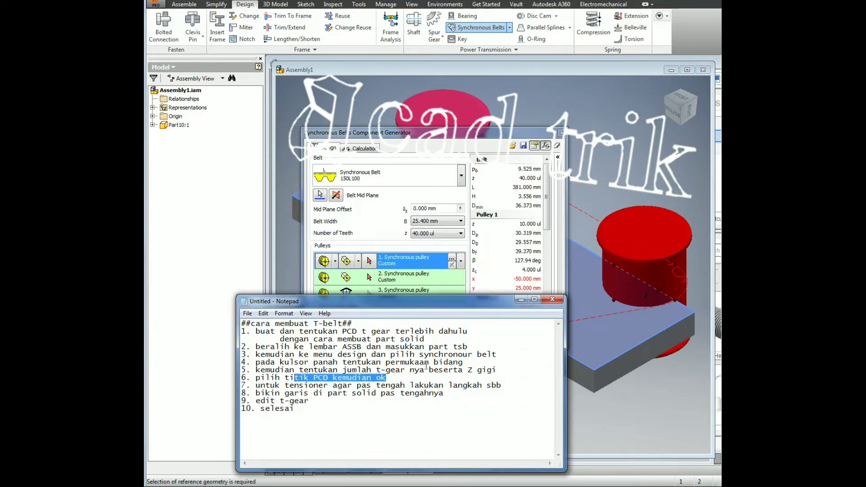
pyautogui.moveTo(497, 370); pyautogui.dragTo(252, 370)
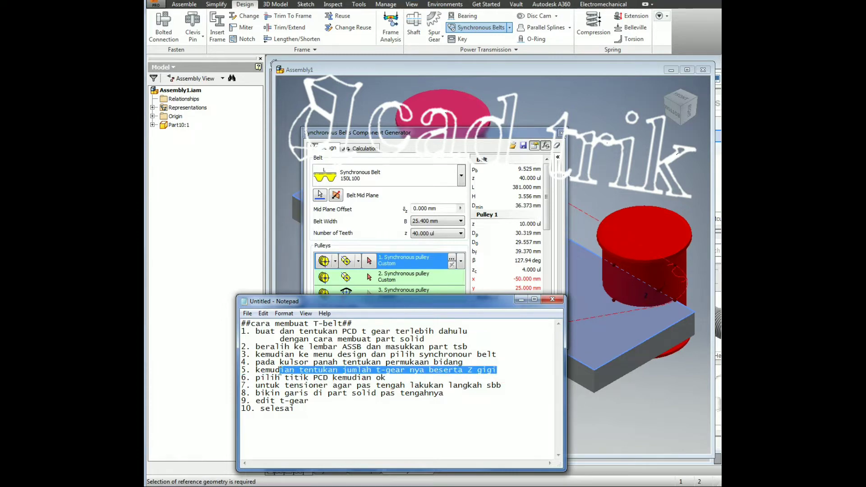
pyautogui.moveTo(251, 370); pyautogui.dragTo(242, 370)
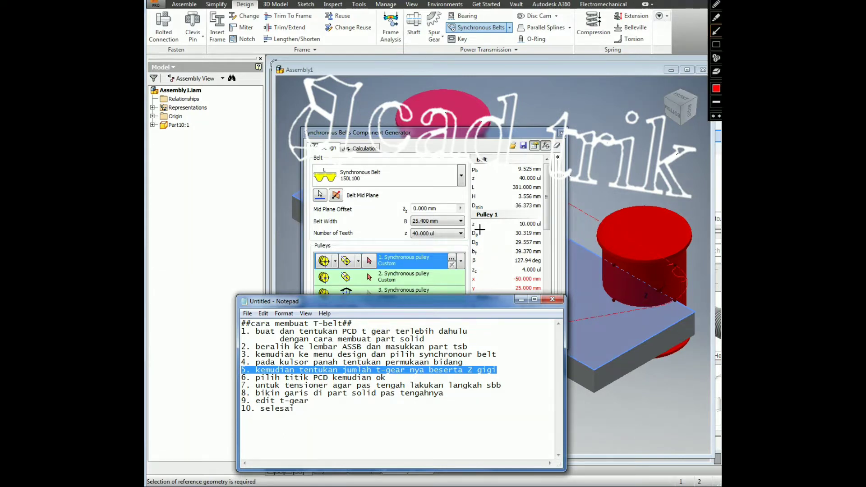
pyautogui.moveTo(491, 231); pyautogui.dragTo(457, 257)
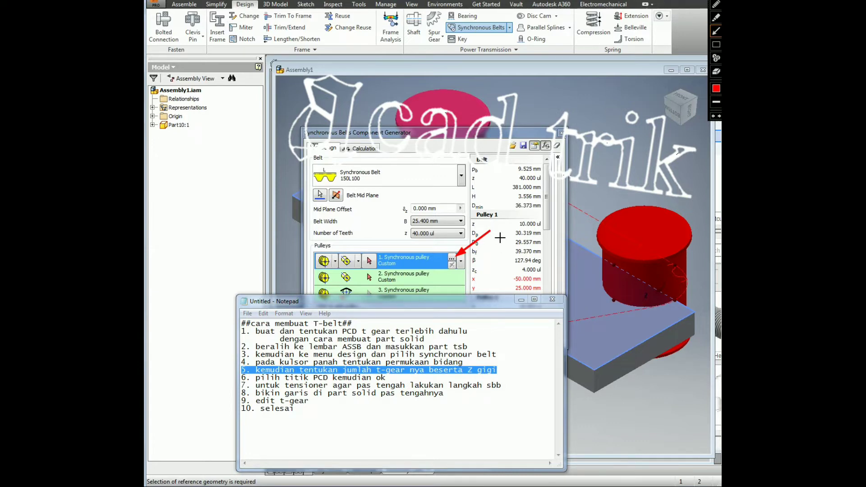
pyautogui.press('Escape')
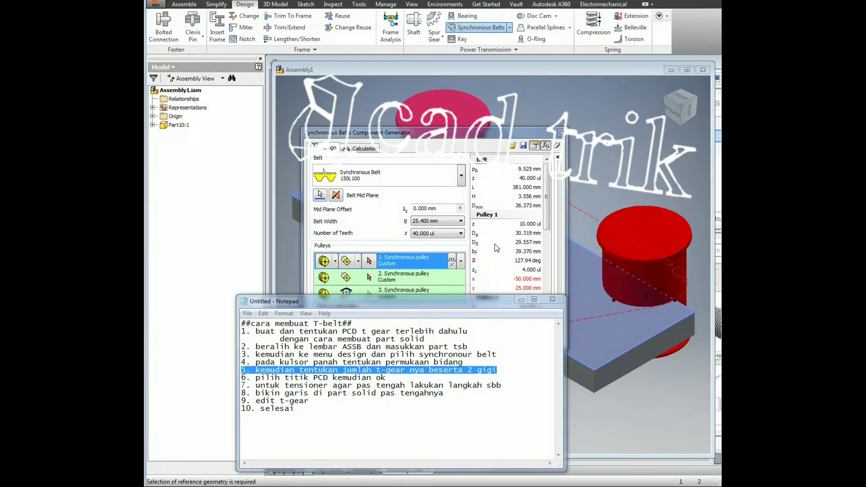
# Change pulley 1's Teeth from 10 to 12 in Synchronous Pulley Properties
pyautogui.click(451, 261)
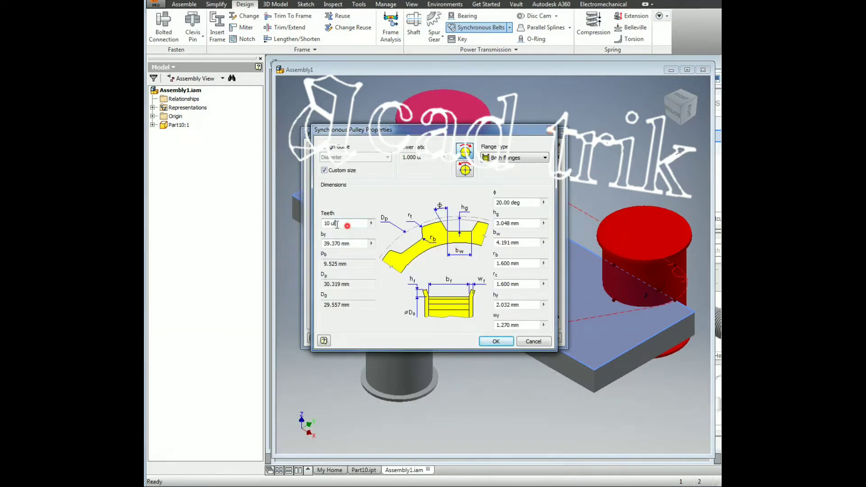
pyautogui.moveTo(339, 222); pyautogui.dragTo(316, 222)
pyautogui.write('12')
pyautogui.click(496, 341)
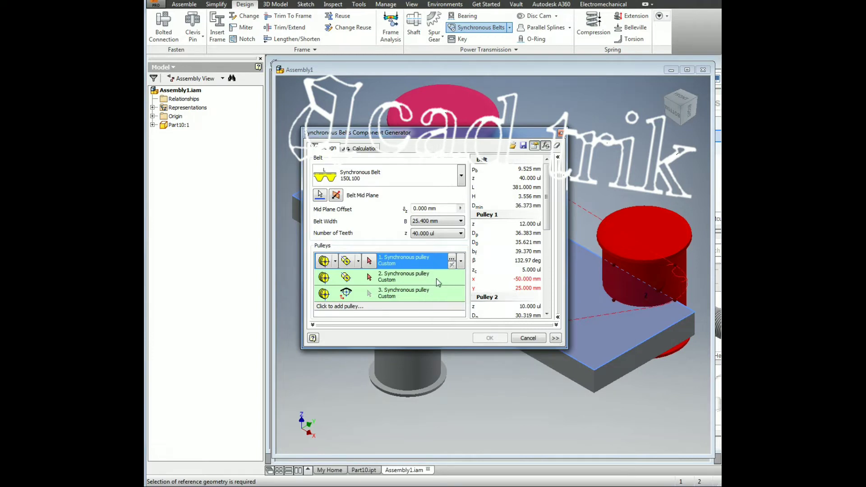
# Highlight step 6 in the notes and point out the pulley placement option
pyautogui.hotkey('alt', 'Tab')
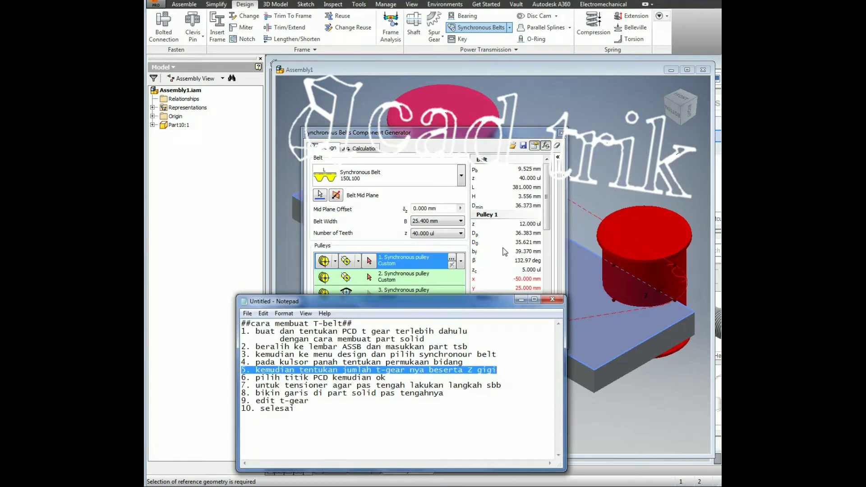
pyautogui.click(392, 377)
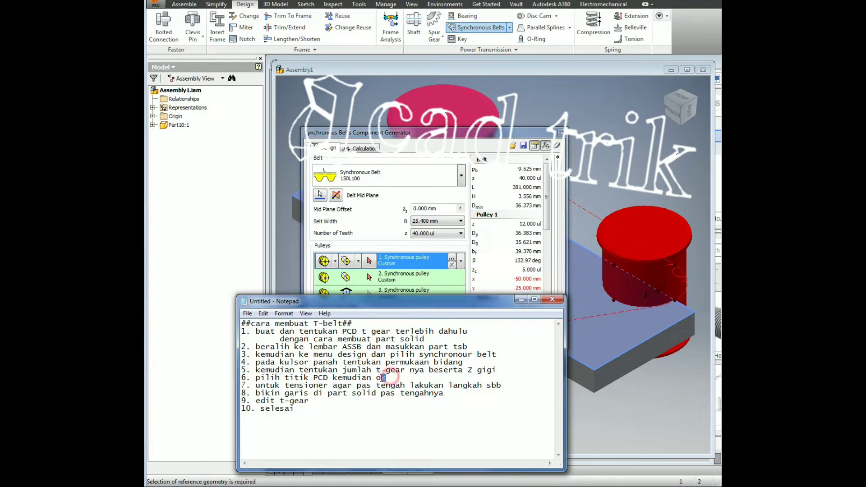
pyautogui.moveTo(242, 386); pyautogui.dragTo(256, 386)
pyautogui.moveTo(387, 378); pyautogui.dragTo(251, 378)
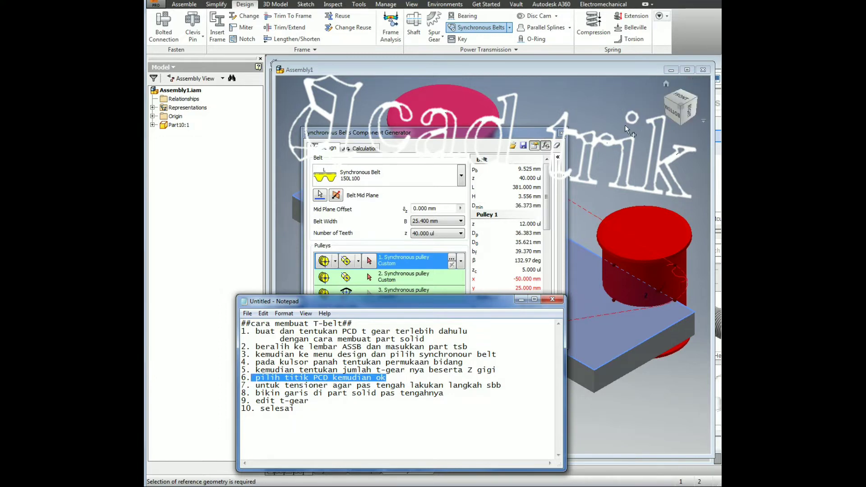
pyautogui.hotkey('ctrl', '1')
pyautogui.moveTo(409, 231); pyautogui.dragTo(353, 258)
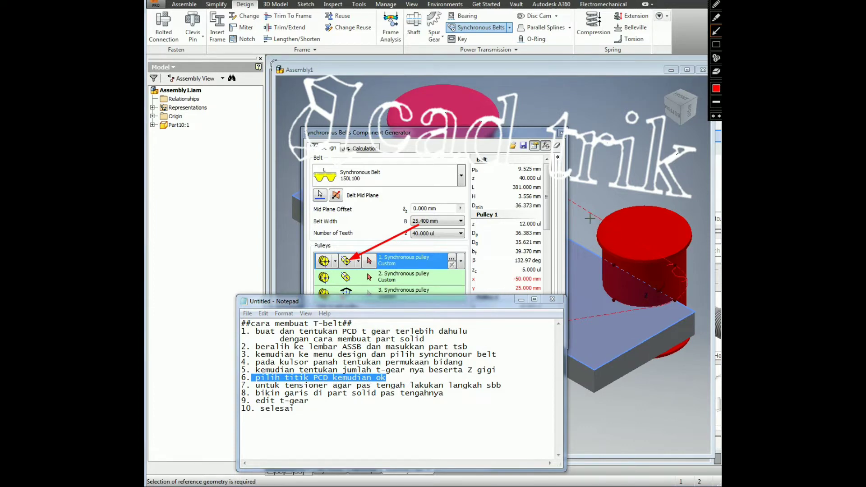
pyautogui.press('Escape')
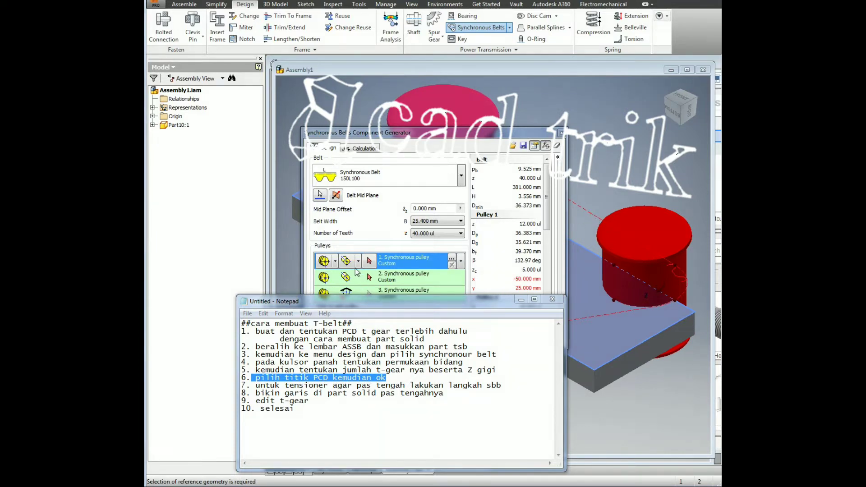
# Fix pulley 1 by selected geometry on the upper cylinder
pyautogui.click(346, 263)
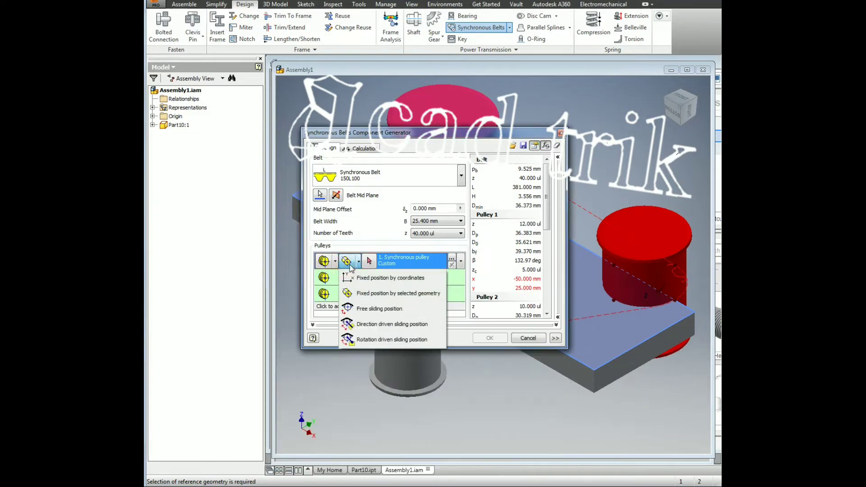
pyautogui.click(363, 294)
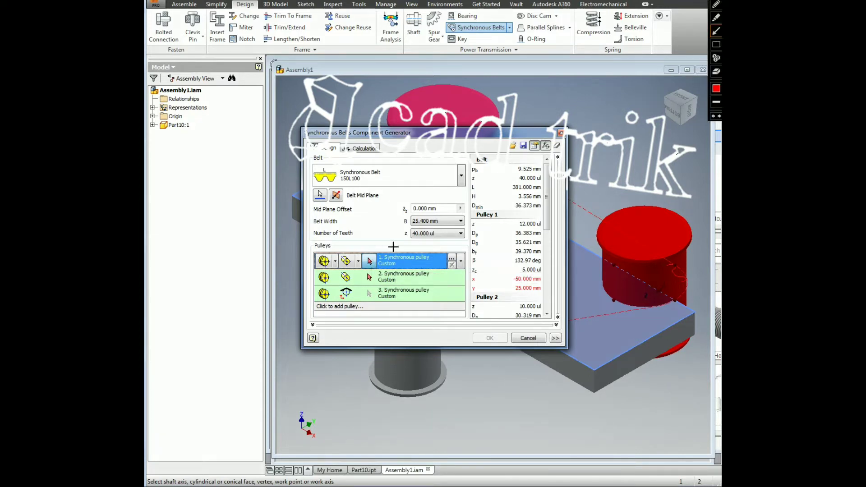
pyautogui.moveTo(407, 226); pyautogui.dragTo(377, 254)
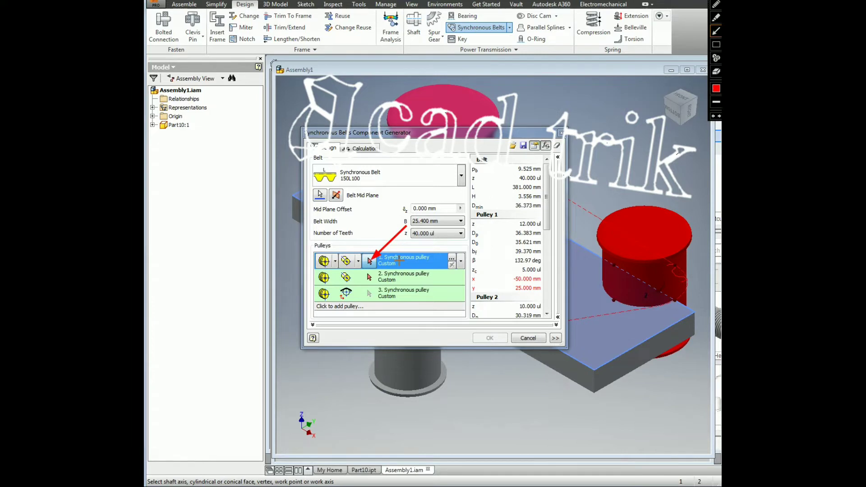
pyautogui.press('Escape')
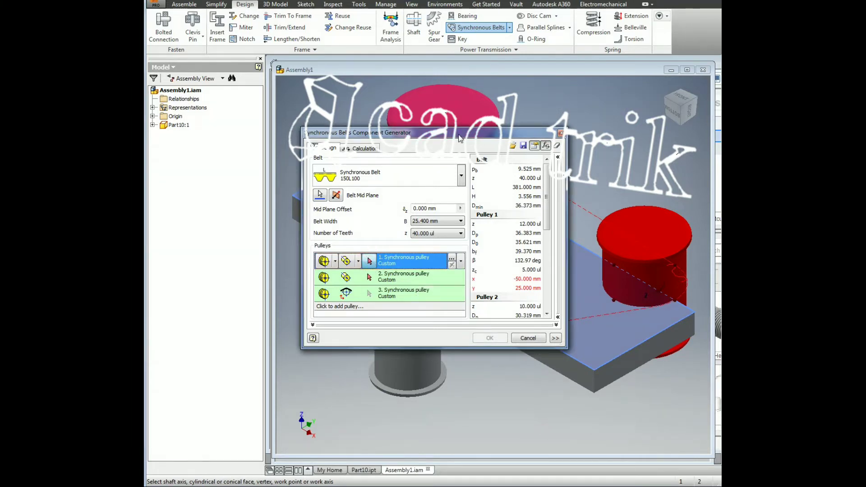
pyautogui.moveTo(460, 138); pyautogui.dragTo(457, 235)
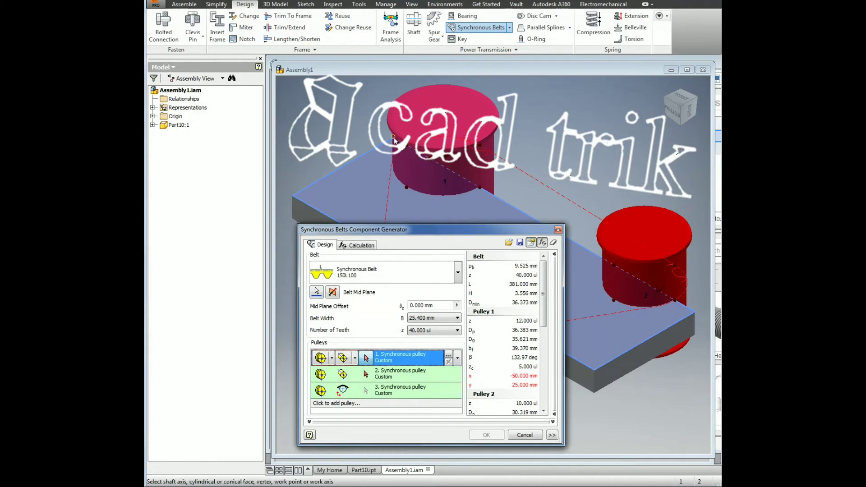
pyautogui.click(395, 140)
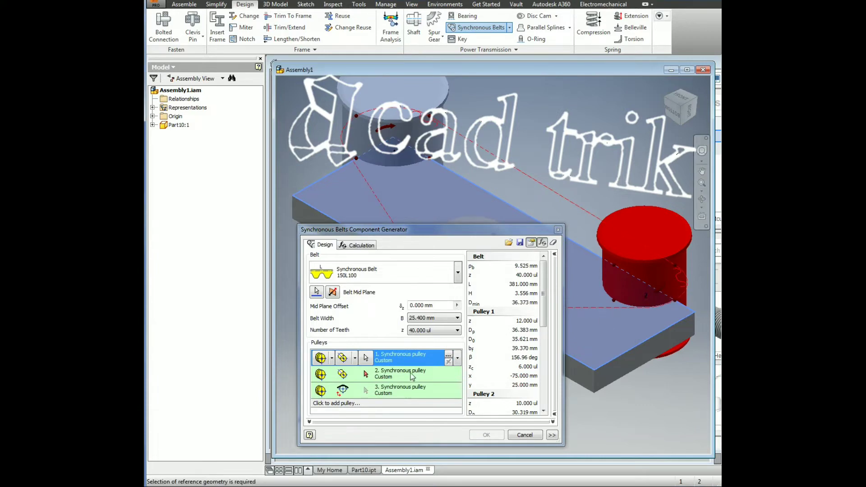
# Place pulley 2 on the right cylinder, giving a 45-tooth, 425.578 mm belt
pyautogui.click(367, 374)
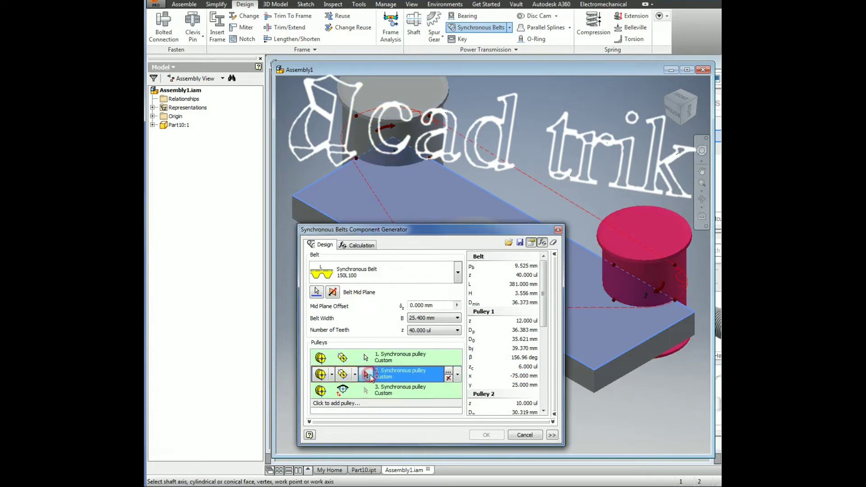
pyautogui.click(698, 312)
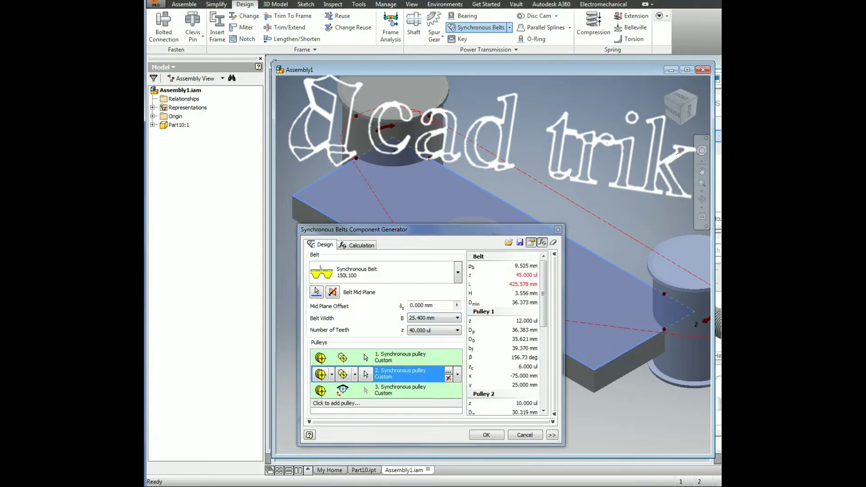
pyautogui.hotkey('alt', 'Tab')
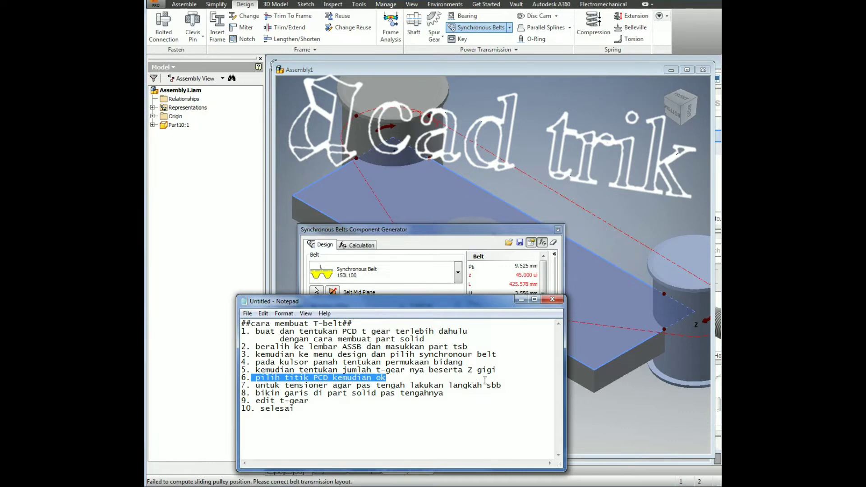
# Mark the tensioner step, move Notepad down and the belt generator to the upper left
pyautogui.moveTo(502, 386); pyautogui.dragTo(244, 384)
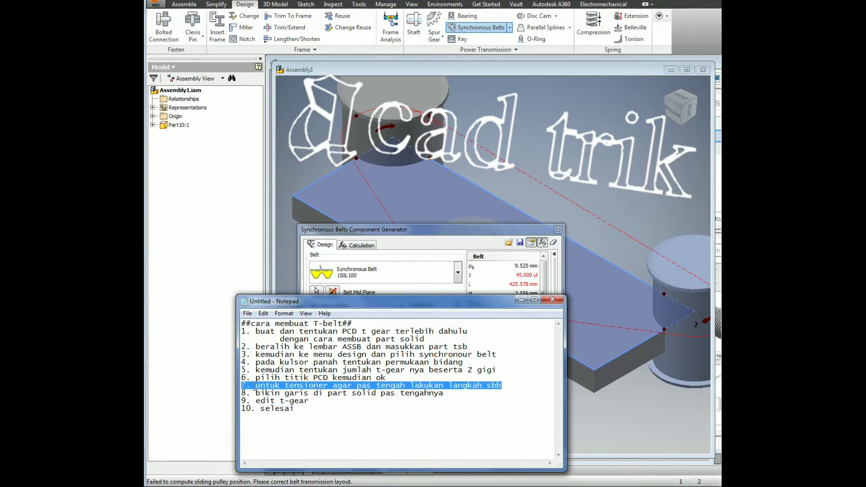
pyautogui.moveTo(416, 302); pyautogui.dragTo(456, 357)
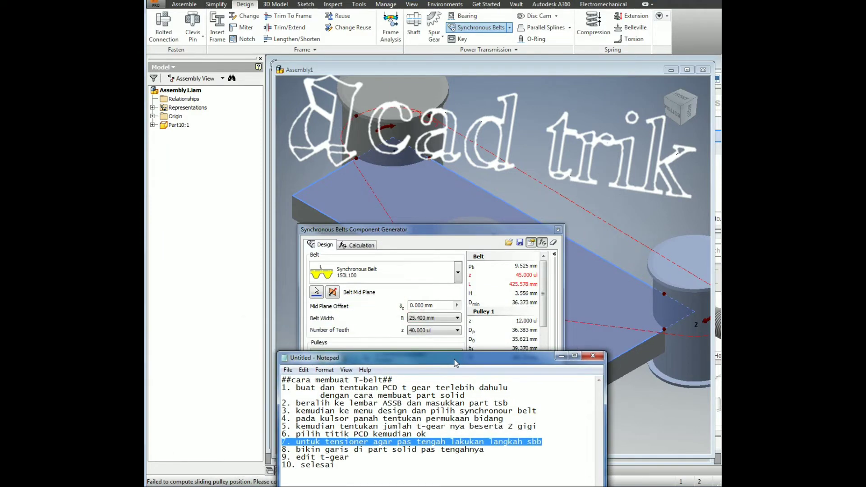
pyautogui.moveTo(453, 230)
pyautogui.mouseDown()
pyautogui.moveTo(267, 148)
pyautogui.moveTo(303, 96)
pyautogui.mouseUp()
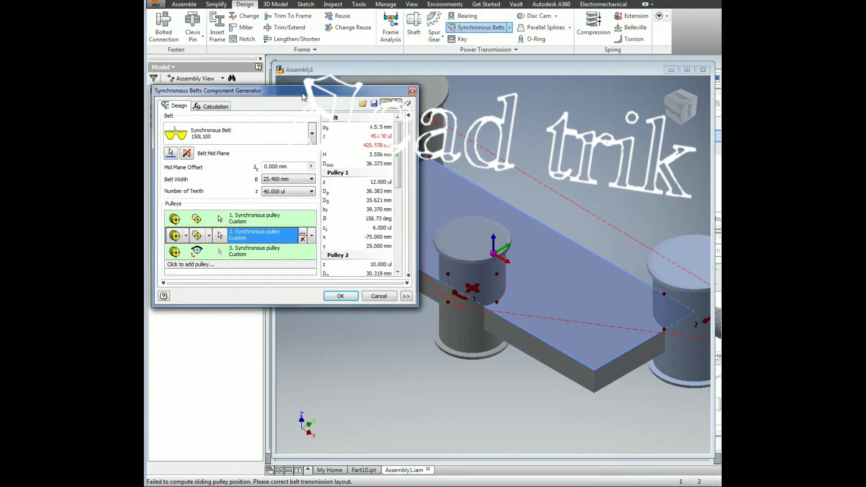
# Highlight step 8 about drawing a line through the plate's middle, then return to Inventor
pyautogui.hotkey('alt', 'Tab')
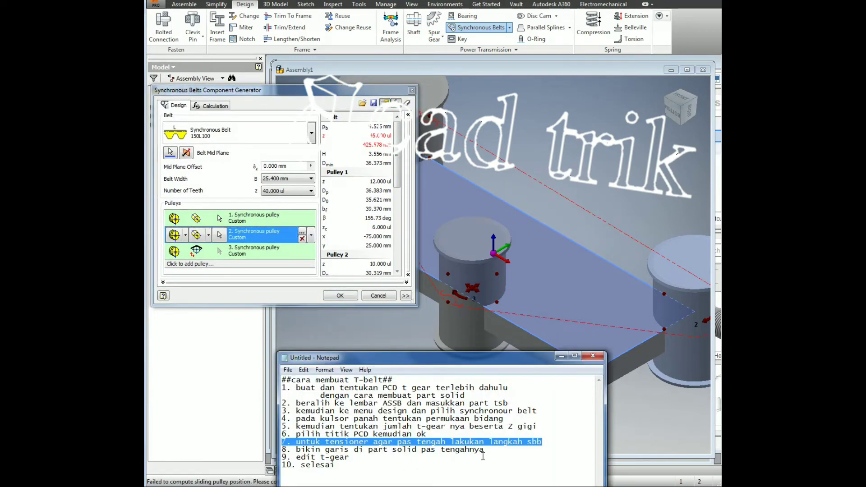
pyautogui.moveTo(350, 457); pyautogui.dragTo(289, 450)
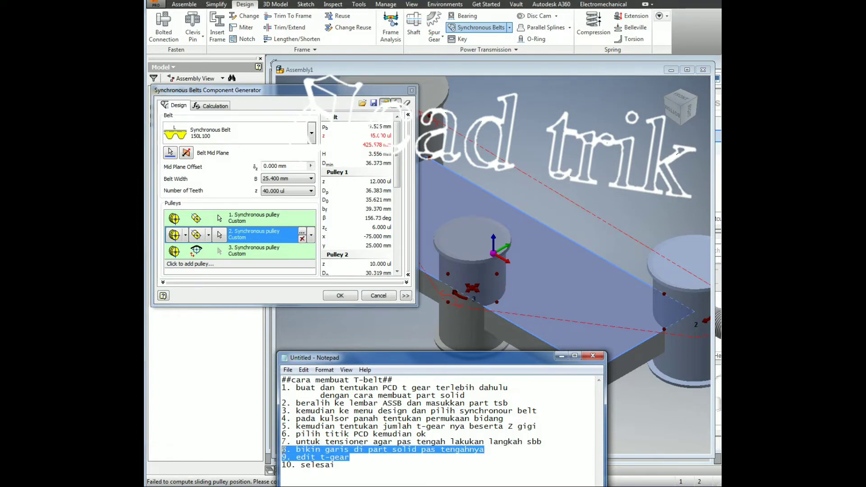
pyautogui.moveTo(282, 450); pyautogui.dragTo(287, 449)
pyautogui.moveTo(485, 449)
pyautogui.mouseDown()
pyautogui.moveTo(352, 442)
pyautogui.moveTo(282, 449)
pyautogui.mouseUp()
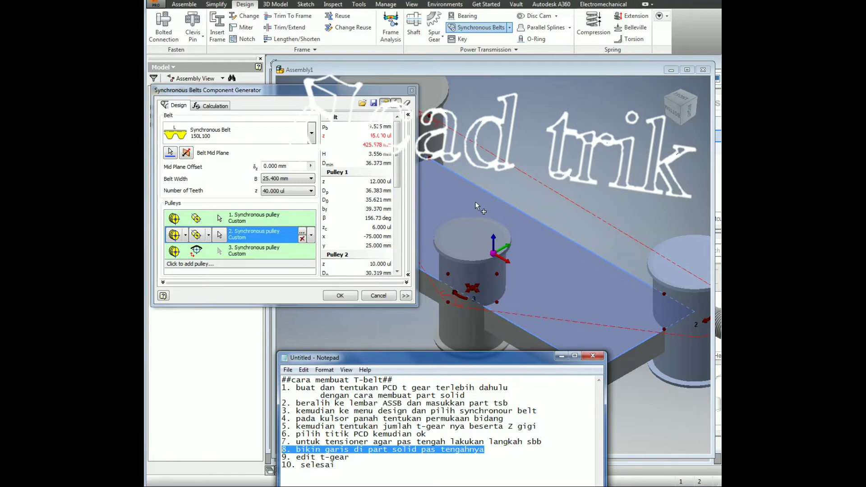
pyautogui.click(572, 247)
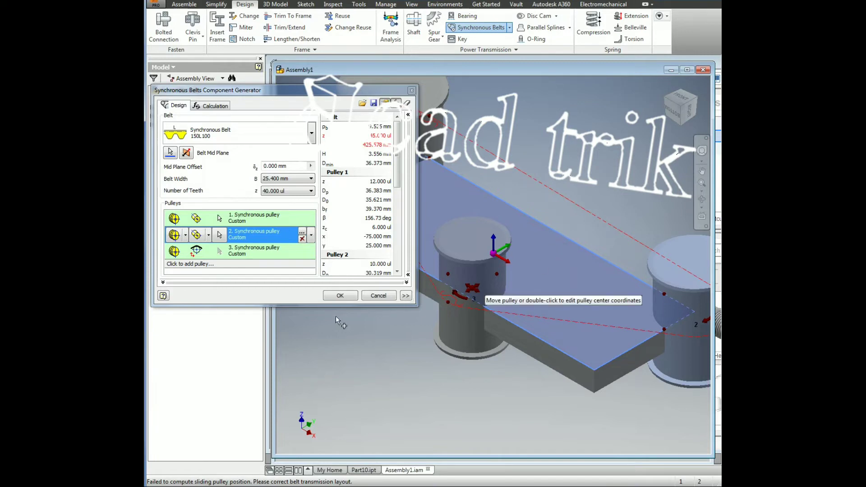
# Accept the belt design, file names and calculation warnings to generate Synchronous Belts Transmission:1
pyautogui.click(340, 296)
pyautogui.click(360, 256)
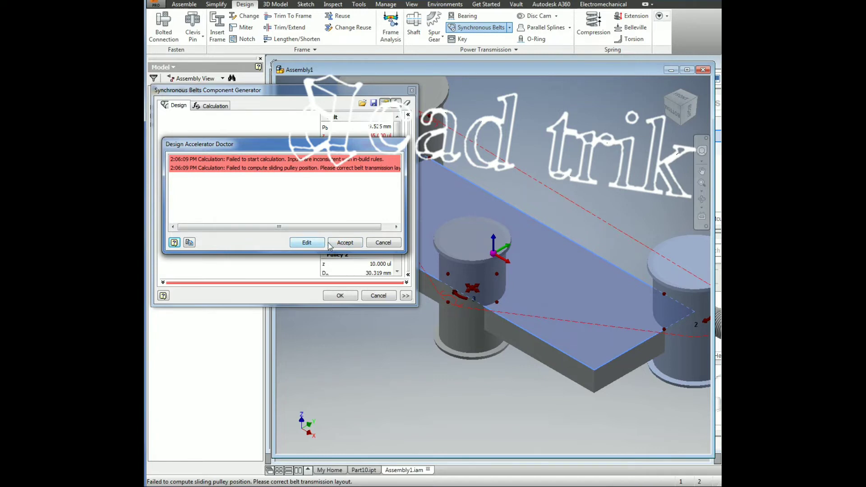
pyautogui.click(346, 242)
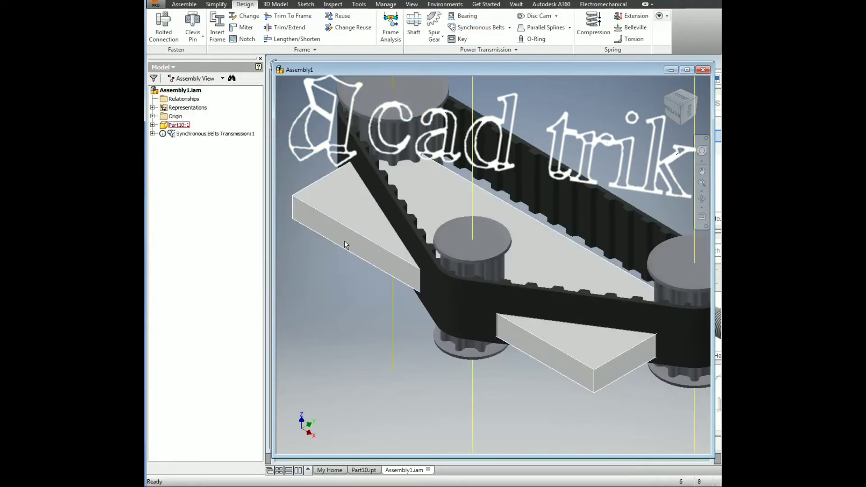
# Edit Part10 and start a new sketch on the base plate's top face
pyautogui.doubleClick(502, 215)
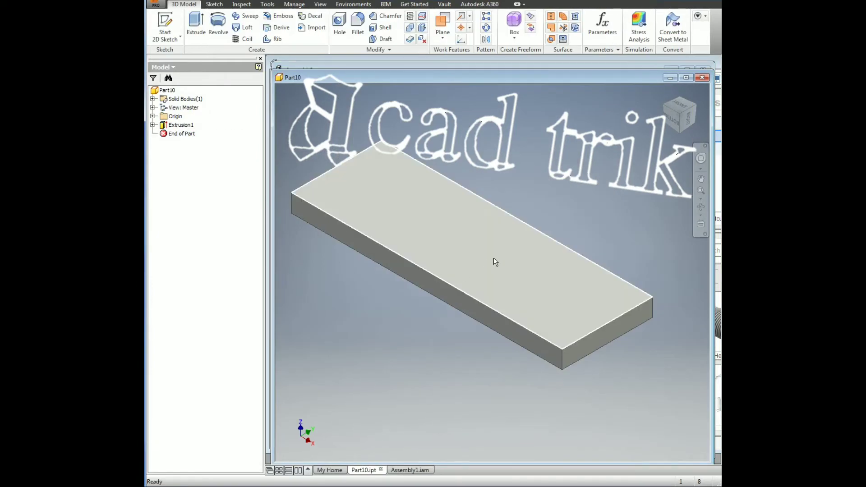
pyautogui.click(493, 259)
pyautogui.rightClick(494, 258)
pyautogui.click(512, 285)
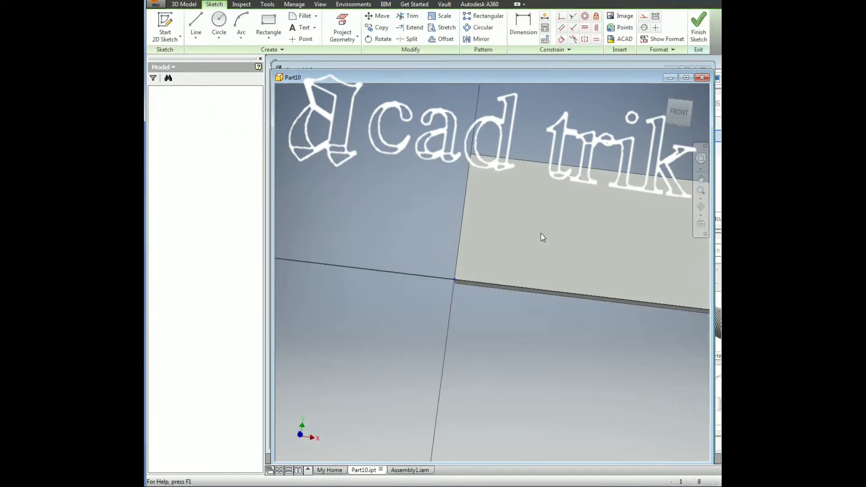
pyautogui.scroll(-3, 465, 239)
pyautogui.scroll(-1, 458, 237)
pyautogui.scroll(2, 508, 236)
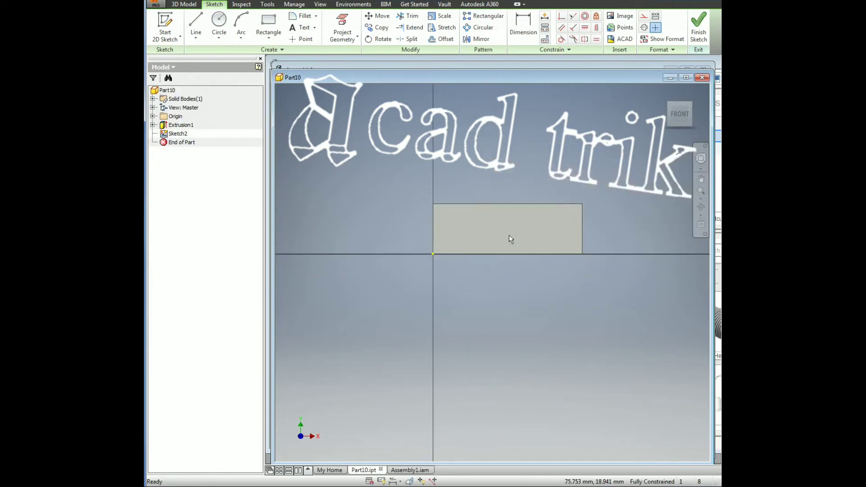
# Draw a line from the long edge's middle past the plate, finish Sketch2, and return to Assembly1
pyautogui.press('l')
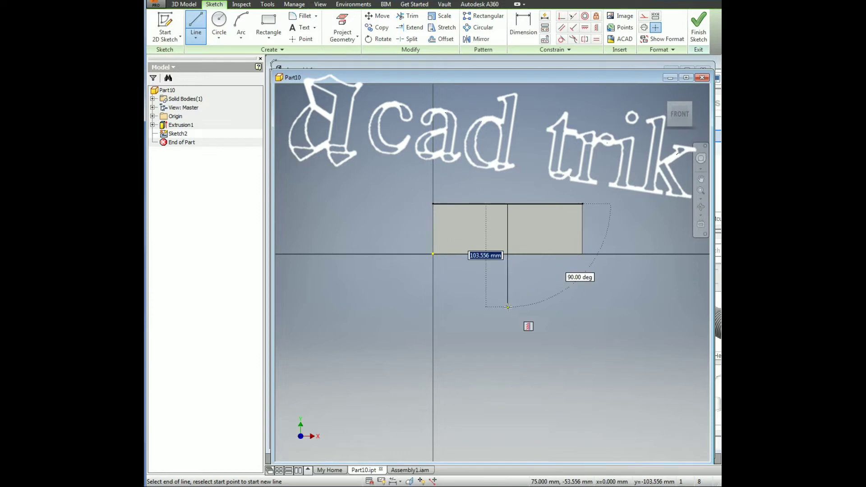
pyautogui.click(508, 307)
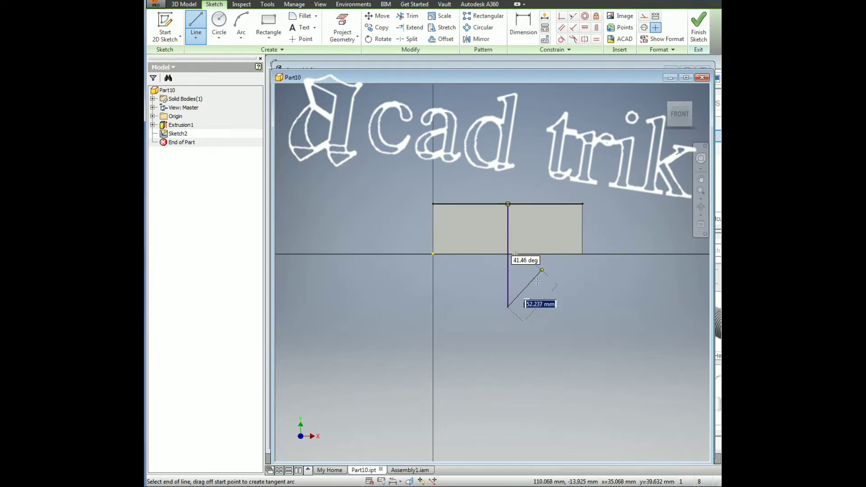
pyautogui.press('Escape')
pyautogui.press('Escape')
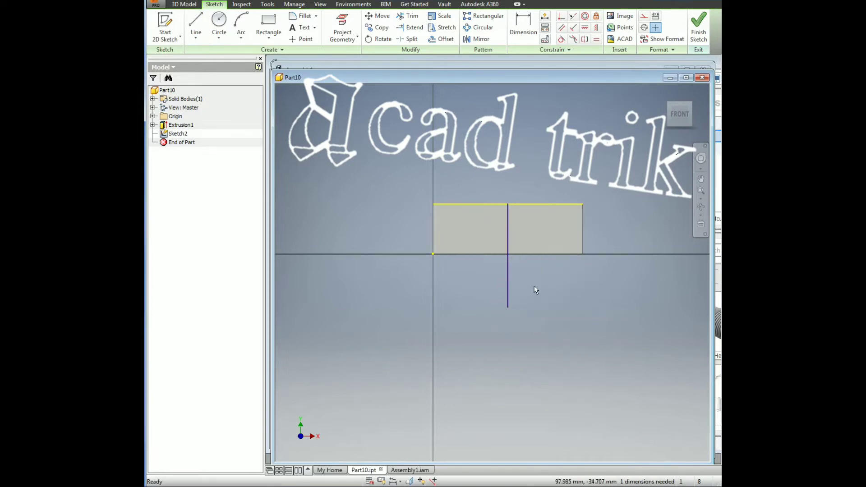
pyautogui.rightClick(535, 284)
pyautogui.click(540, 308)
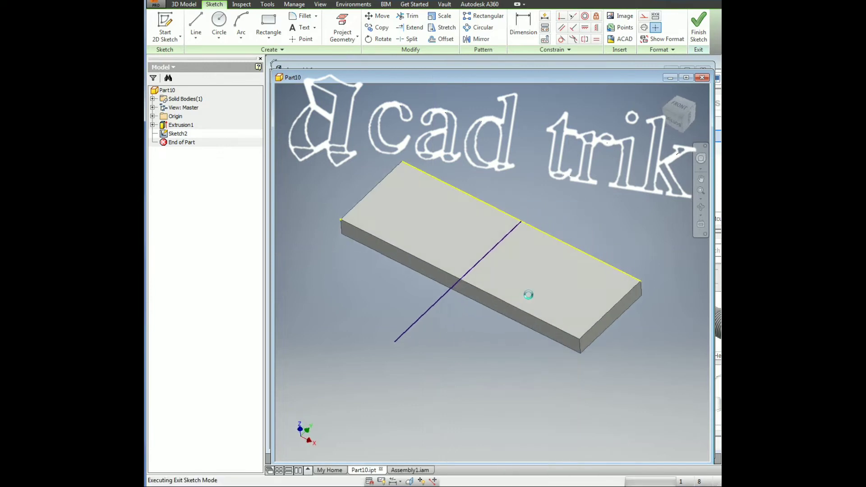
pyautogui.rightClick(591, 192)
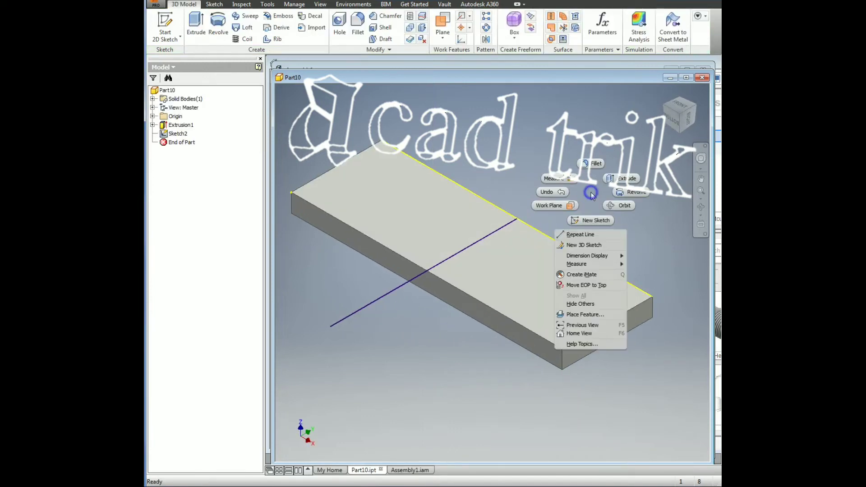
pyautogui.click(592, 192)
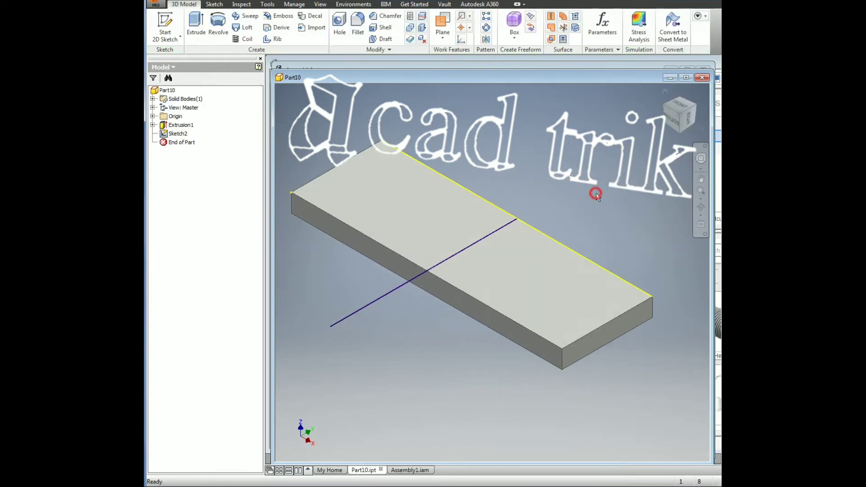
pyautogui.click(409, 470)
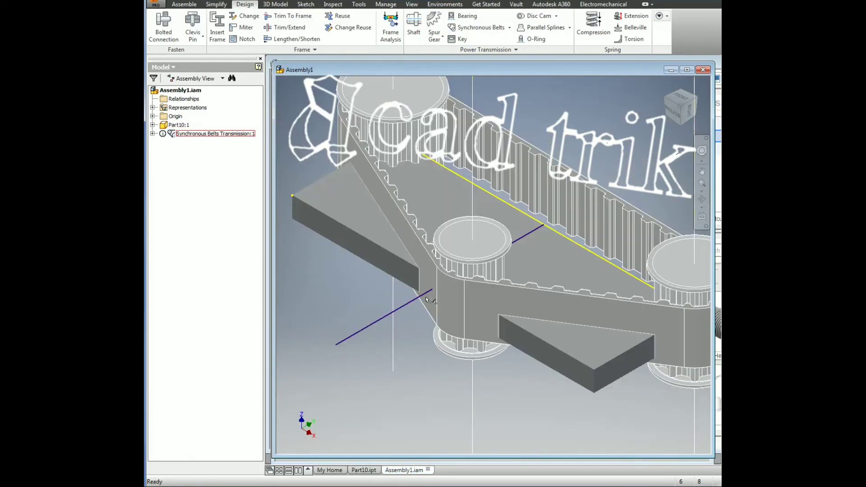
# Edit Synchronous Belts Transmission:1 in place and briefly mark the Sketch2 line with an arrow
pyautogui.doubleClick(450, 283)
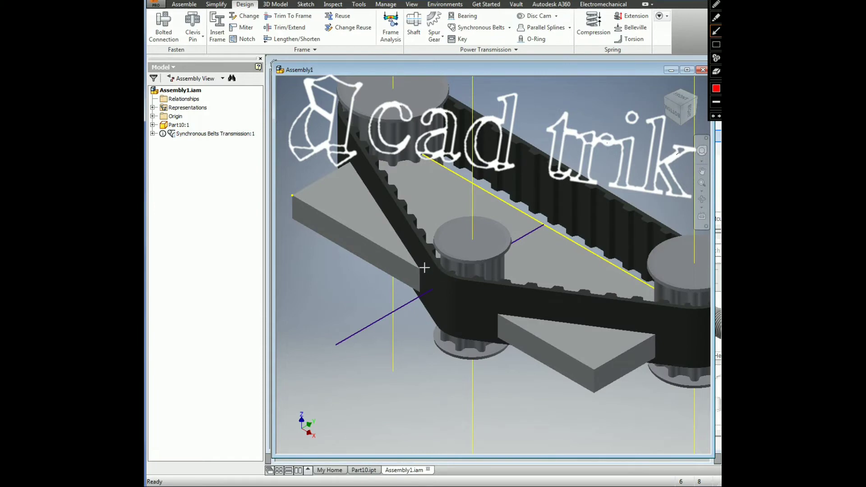
pyautogui.moveTo(388, 232); pyautogui.dragTo(371, 323)
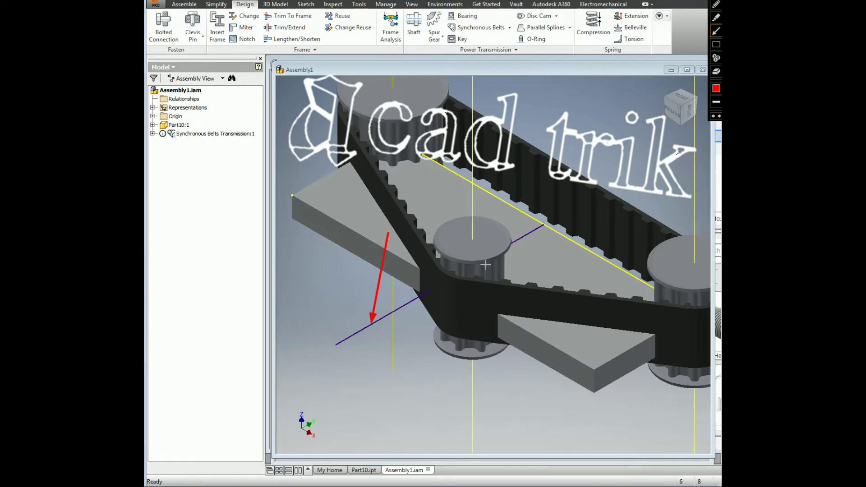
pyautogui.press('Escape')
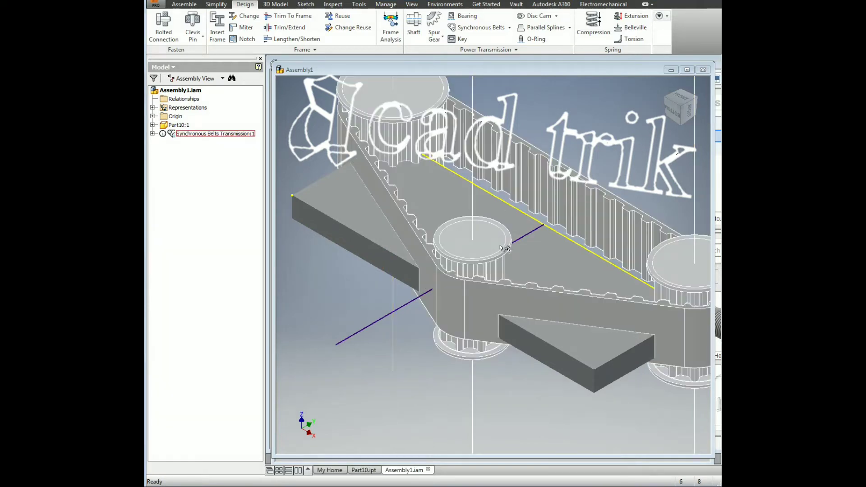
# Reopen the belt generator and set pulley 3 to Direction driven sliding position
pyautogui.rightClick(501, 248)
pyautogui.click(494, 273)
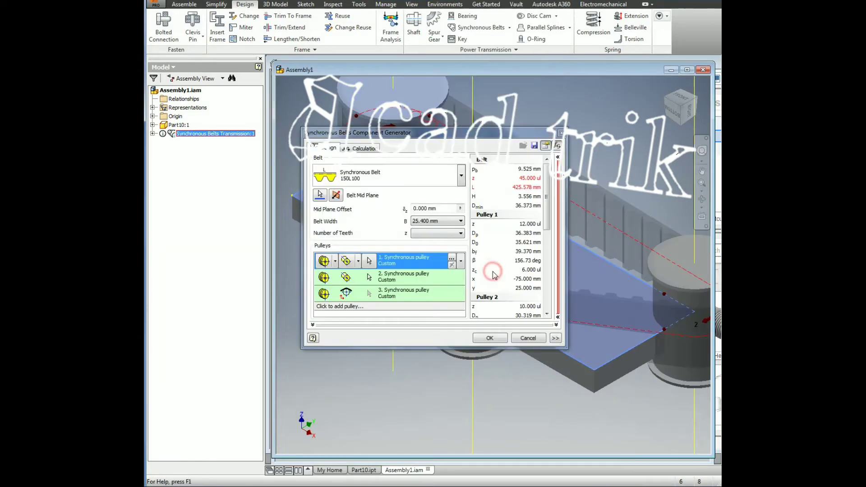
pyautogui.click(358, 295)
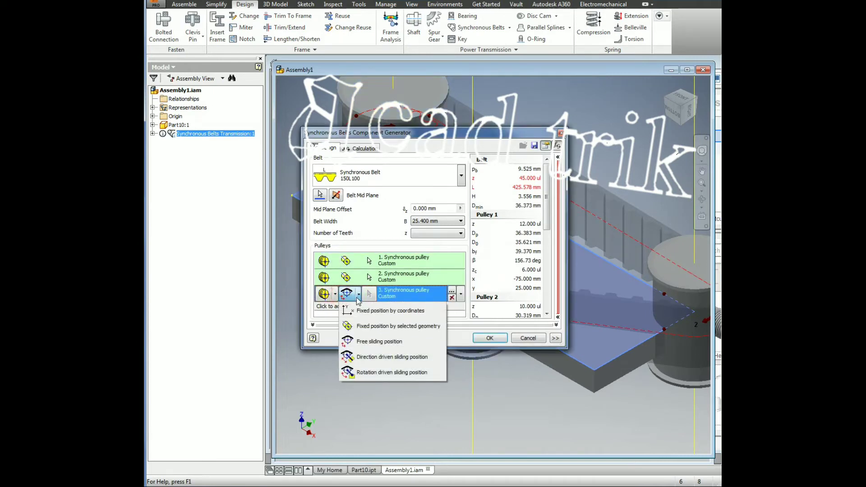
pyautogui.click(373, 359)
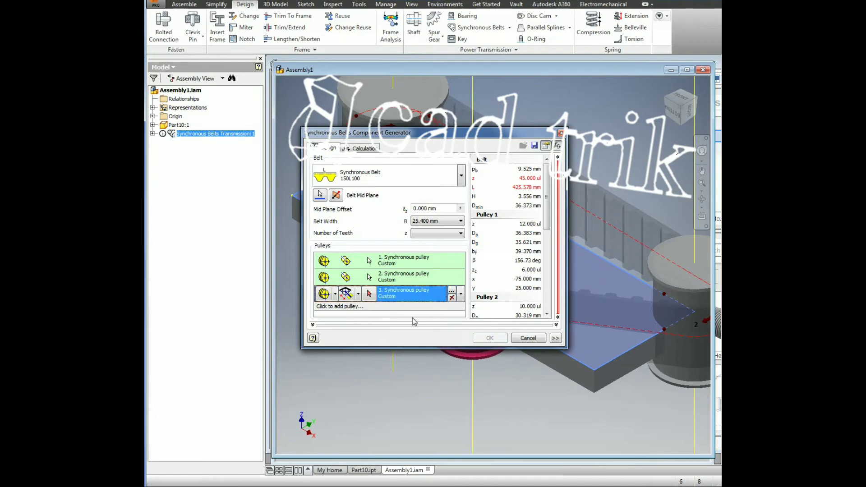
# Try belt tooth counts 76, 56 and 40, then settle on 50 teeth
pyautogui.click(437, 233)
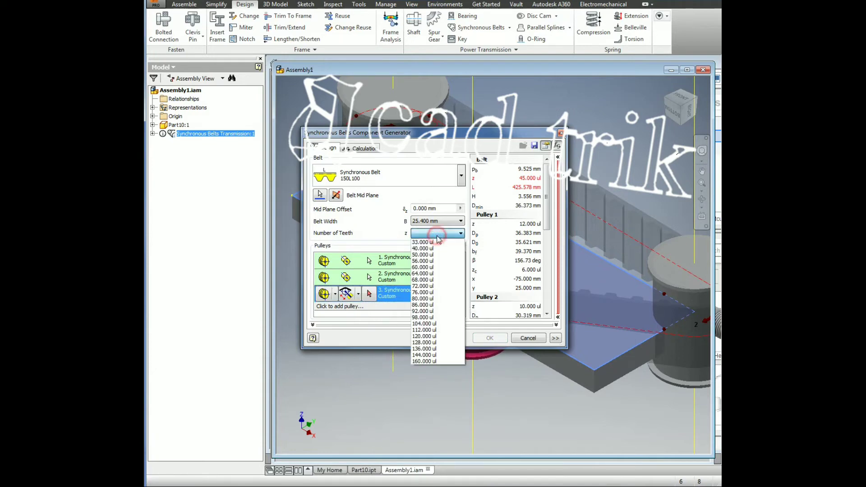
pyautogui.click(430, 293)
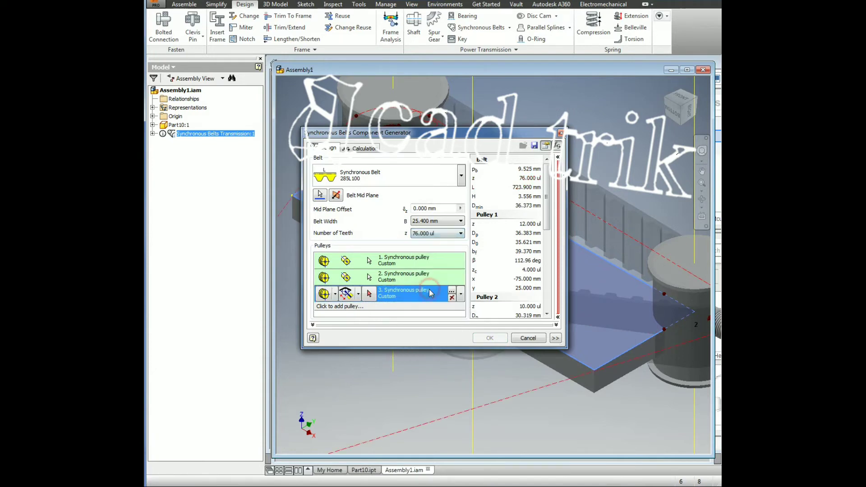
pyautogui.click(435, 234)
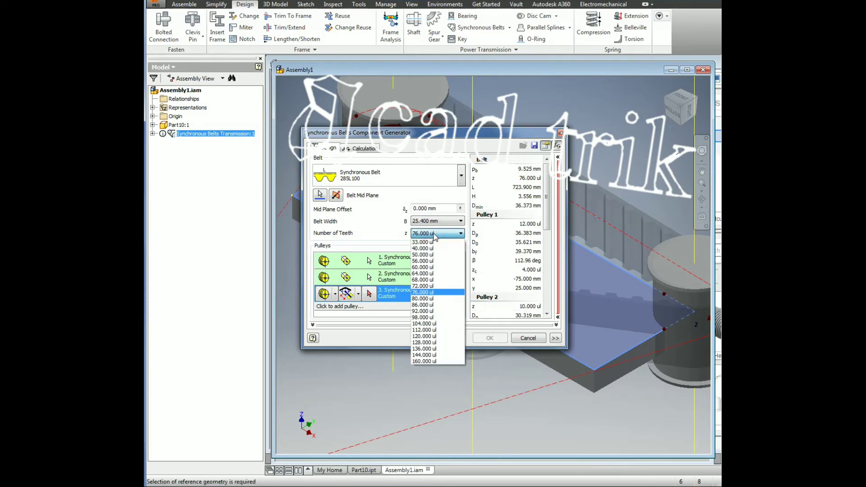
pyautogui.click(429, 262)
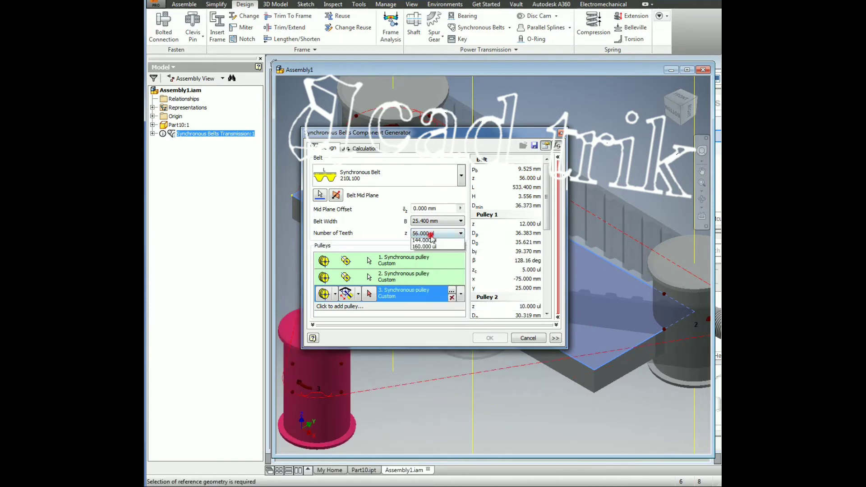
pyautogui.click(436, 233)
pyautogui.click(424, 251)
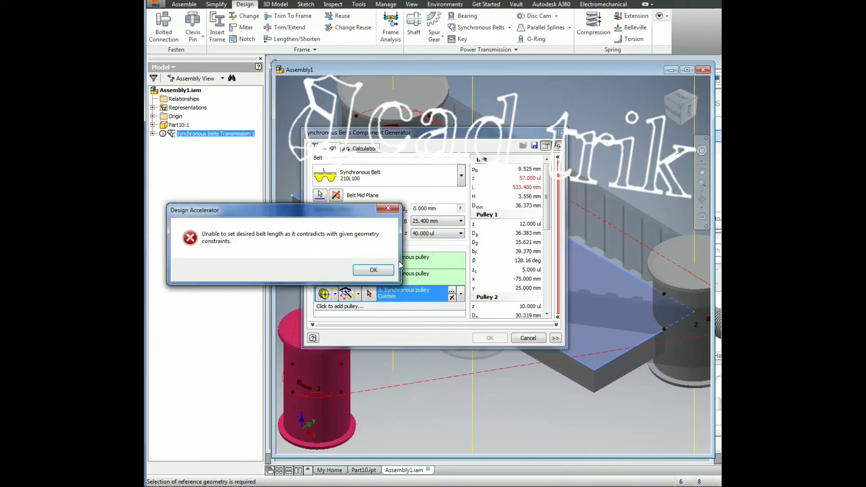
pyautogui.click(386, 269)
pyautogui.click(432, 233)
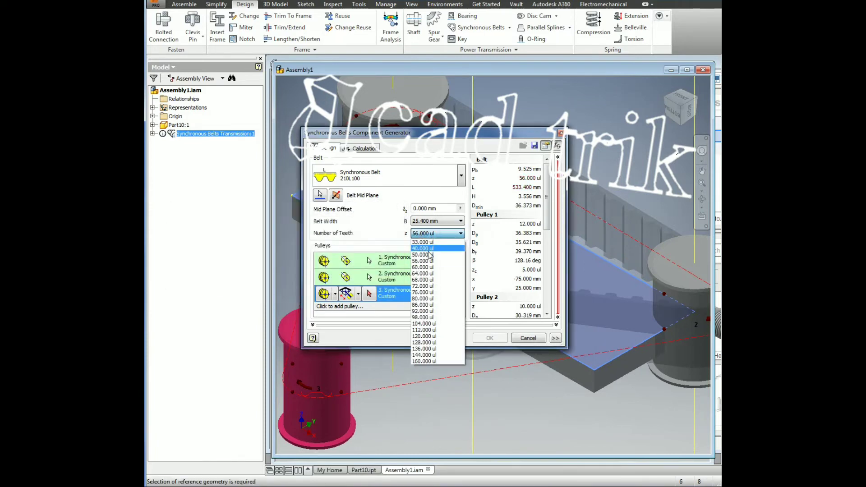
pyautogui.click(428, 255)
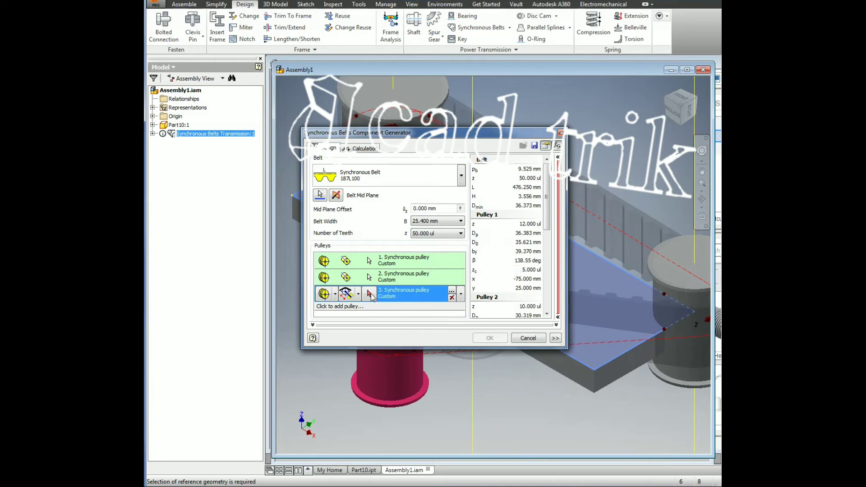
# Use the sketch line as pulley 3's sliding path, slide it to tension, and regenerate the belt
pyautogui.click(370, 294)
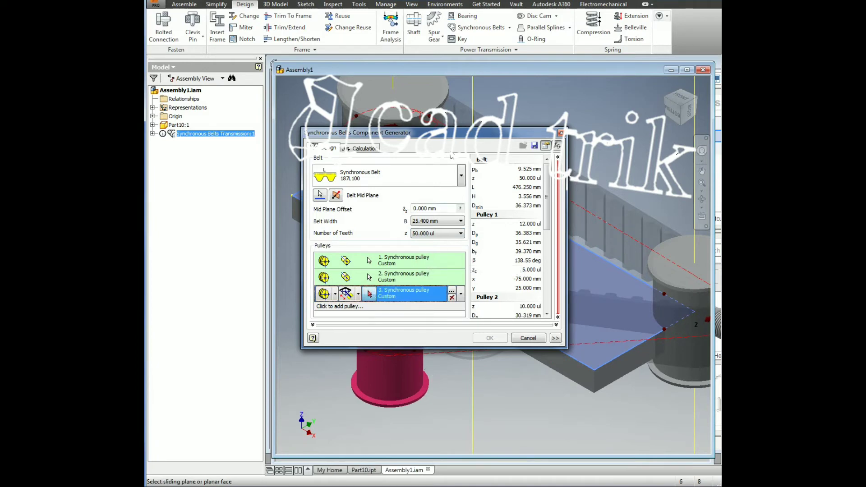
pyautogui.moveTo(457, 140); pyautogui.dragTo(576, 102)
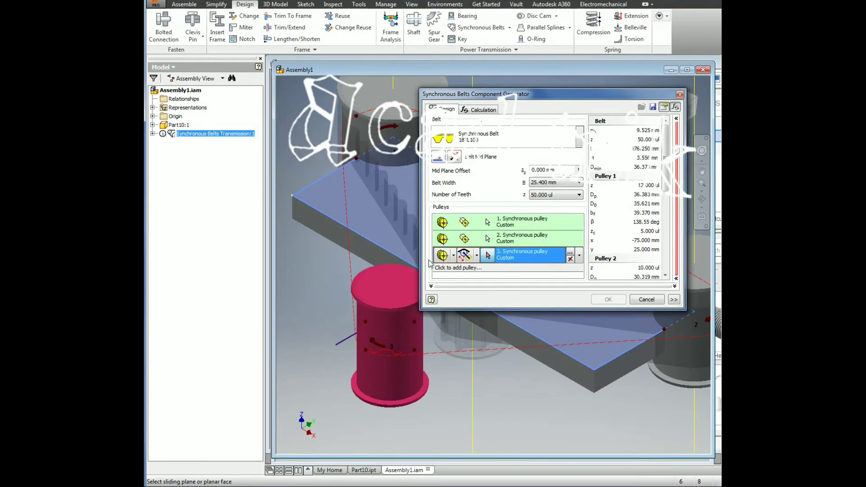
pyautogui.click(348, 339)
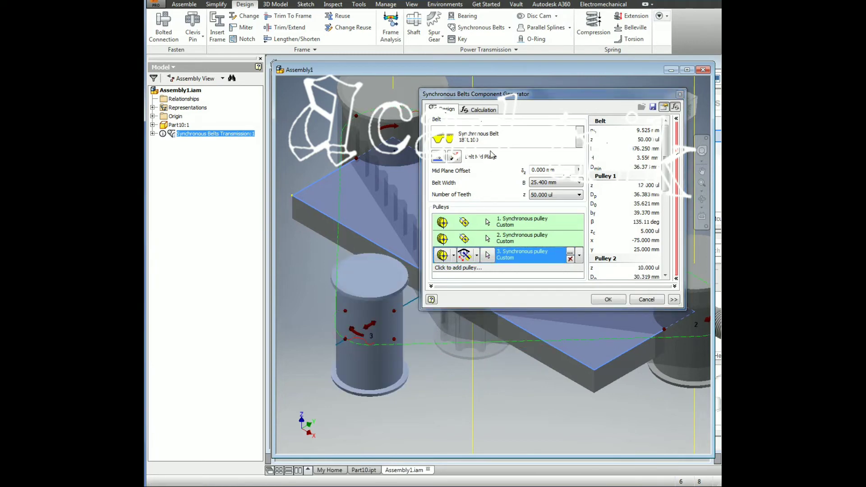
pyautogui.moveTo(537, 98)
pyautogui.mouseDown()
pyautogui.moveTo(558, 352)
pyautogui.moveTo(579, 94)
pyautogui.mouseUp()
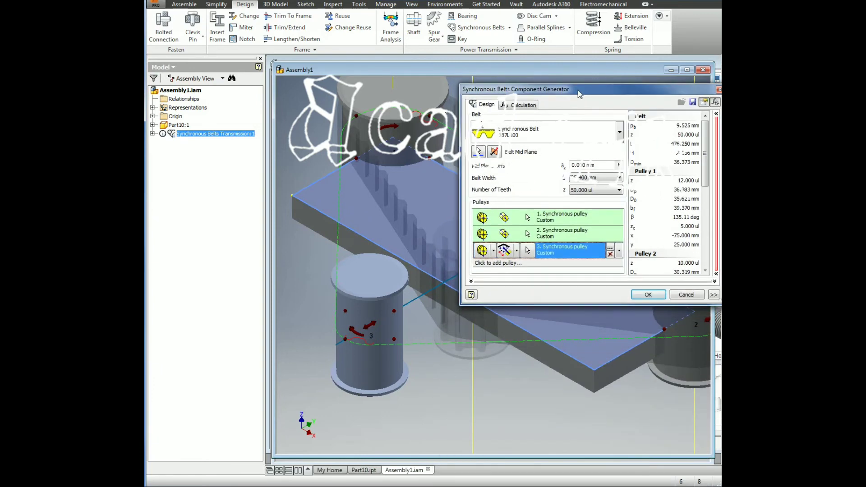
pyautogui.moveTo(376, 326)
pyautogui.mouseDown()
pyautogui.moveTo(458, 269)
pyautogui.moveTo(406, 316)
pyautogui.mouseUp()
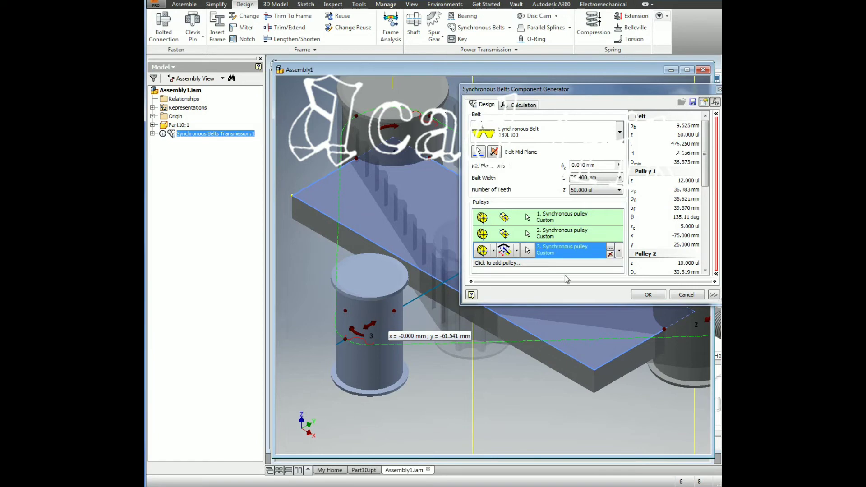
pyautogui.click(648, 295)
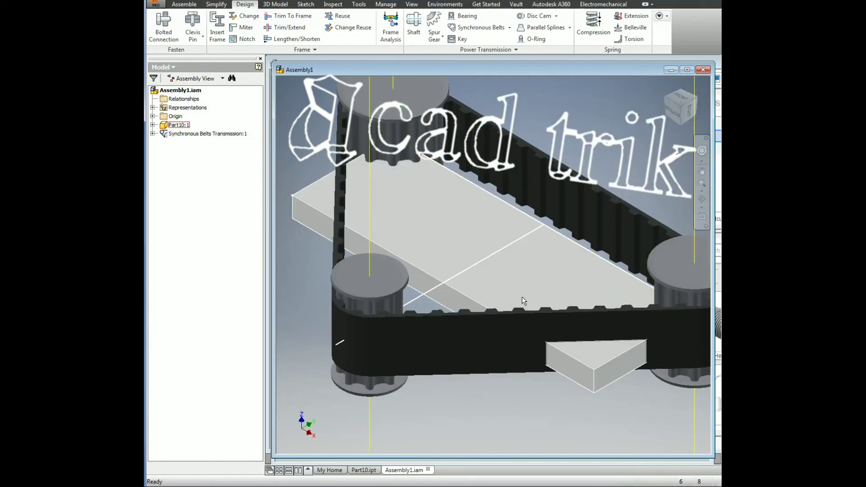
# Reopen the belt generator and set Belt Width to 12.700 mm, regenerating a 187L050 belt
pyautogui.click(701, 199)
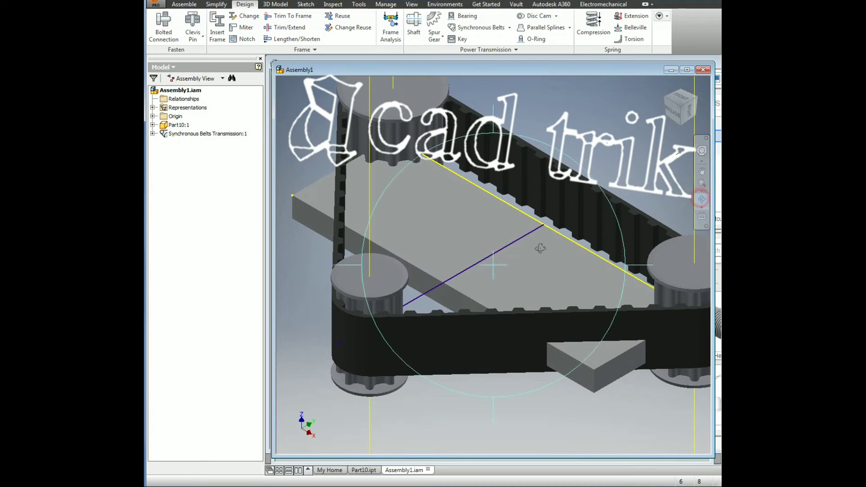
pyautogui.moveTo(540, 249)
pyautogui.mouseDown()
pyautogui.moveTo(504, 323)
pyautogui.moveTo(527, 345)
pyautogui.moveTo(557, 208)
pyautogui.moveTo(464, 276)
pyautogui.moveTo(566, 294)
pyautogui.moveTo(419, 255)
pyautogui.moveTo(494, 339)
pyautogui.mouseUp()
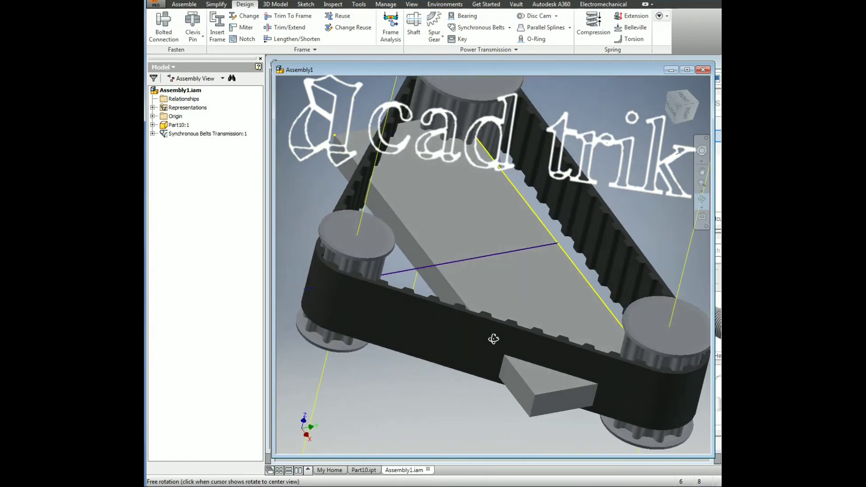
pyautogui.press('Escape')
pyautogui.click(363, 261)
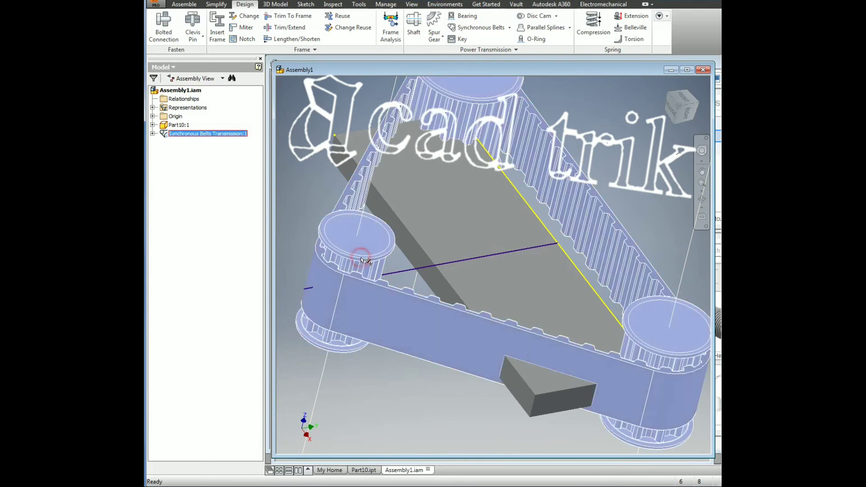
pyautogui.rightClick(363, 261)
pyautogui.click(366, 283)
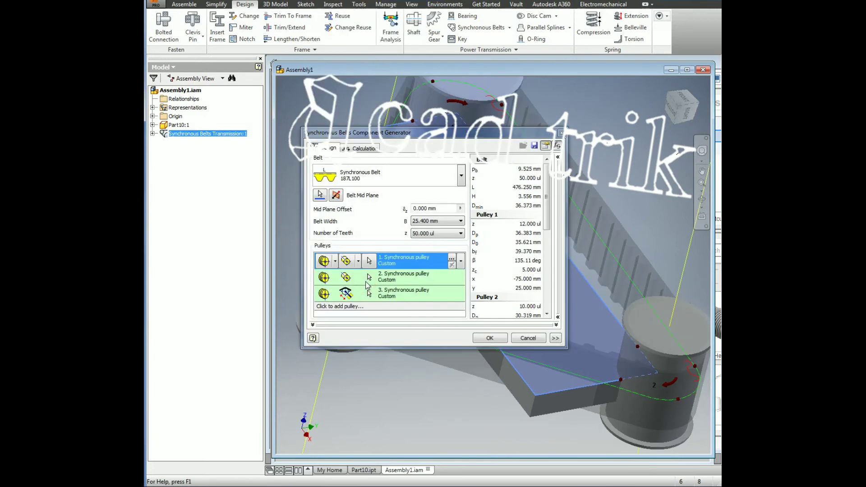
pyautogui.click(437, 222)
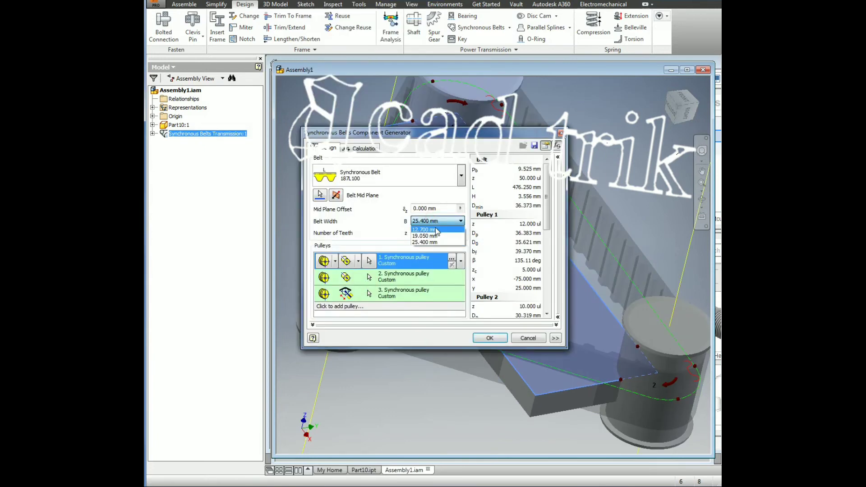
pyautogui.click(436, 230)
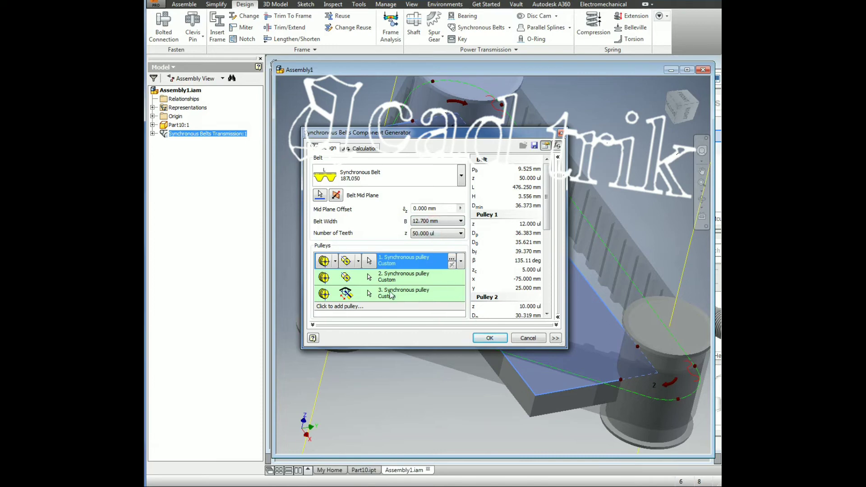
pyautogui.click(487, 337)
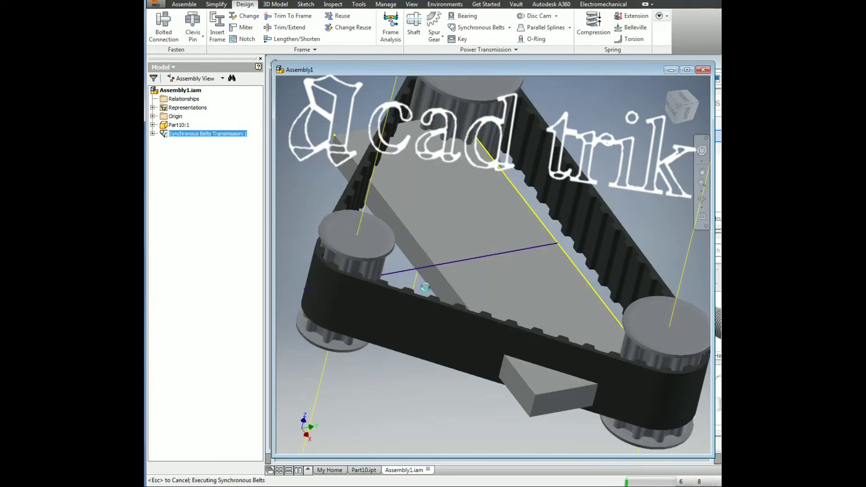
# Activate the belt transmission, edit Pulley3 in place, then return to the main assembly
pyautogui.doubleClick(364, 276)
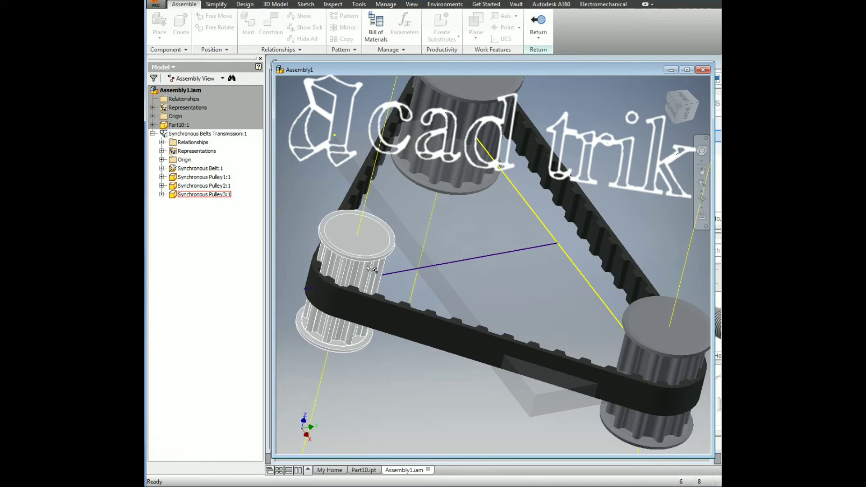
pyautogui.rightClick(366, 268)
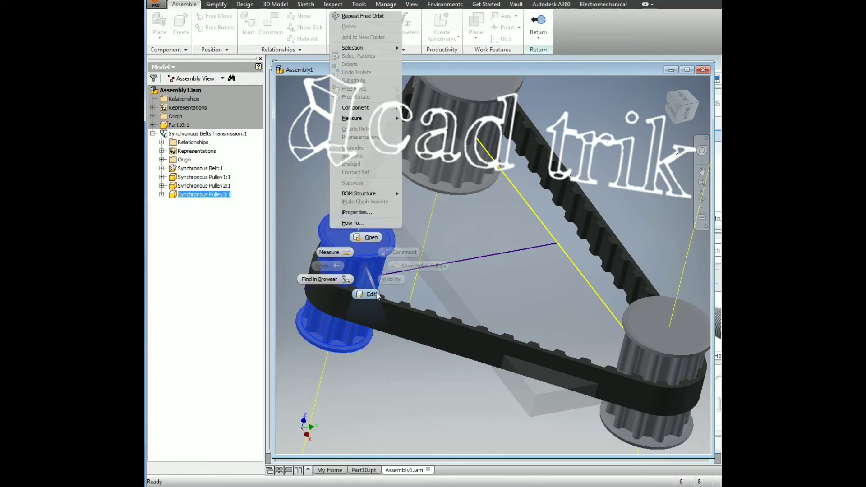
pyautogui.click(363, 293)
pyautogui.click(705, 25)
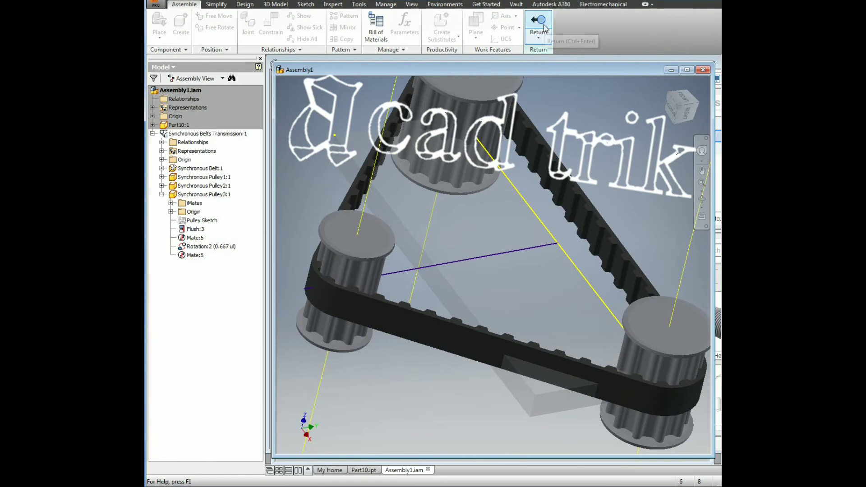
pyautogui.click(538, 24)
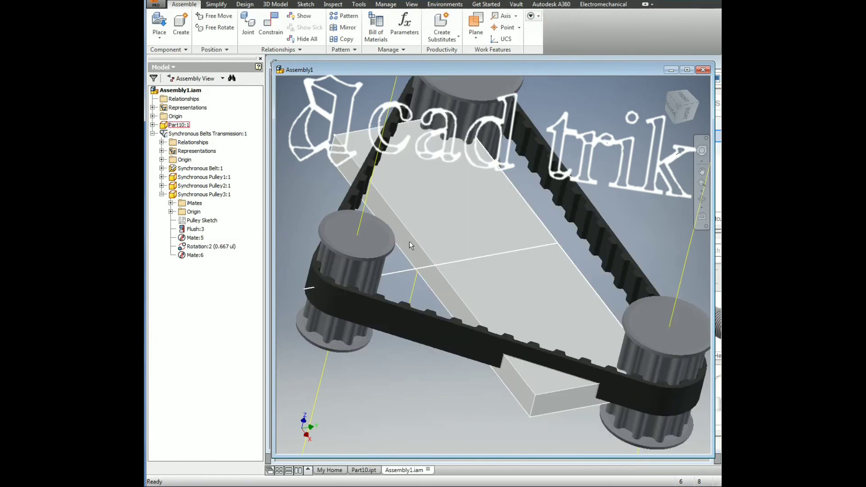
# Reopen the belt transmission with Edit using Design Accelerator
pyautogui.click(370, 278)
pyautogui.rightClick(370, 277)
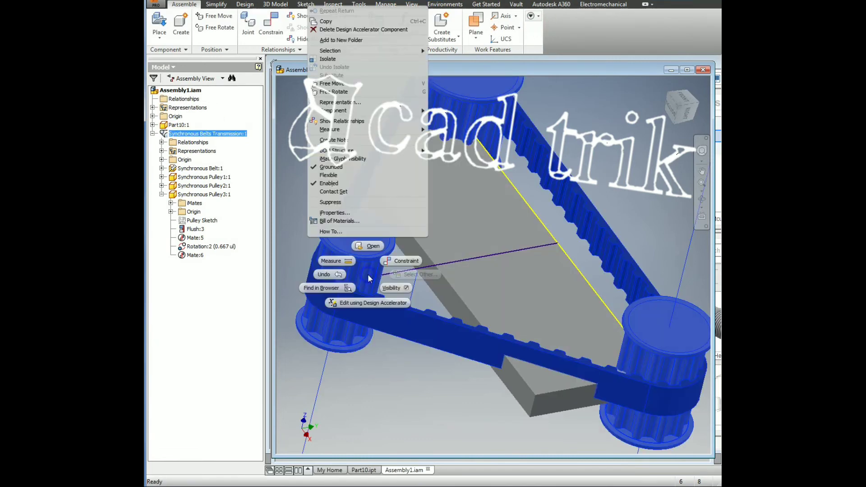
pyautogui.click(374, 307)
# Set the belt width to 25.400 mm and pulley 1's face width bf to 26
pyautogui.click(428, 221)
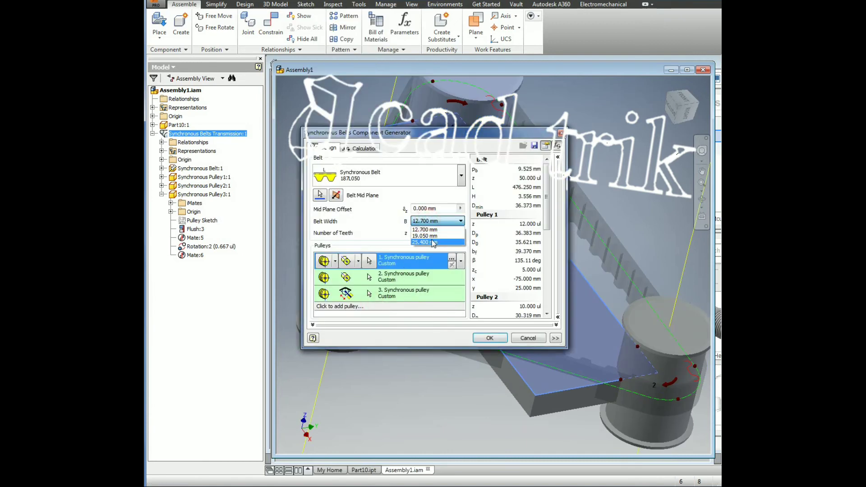
pyautogui.click(433, 242)
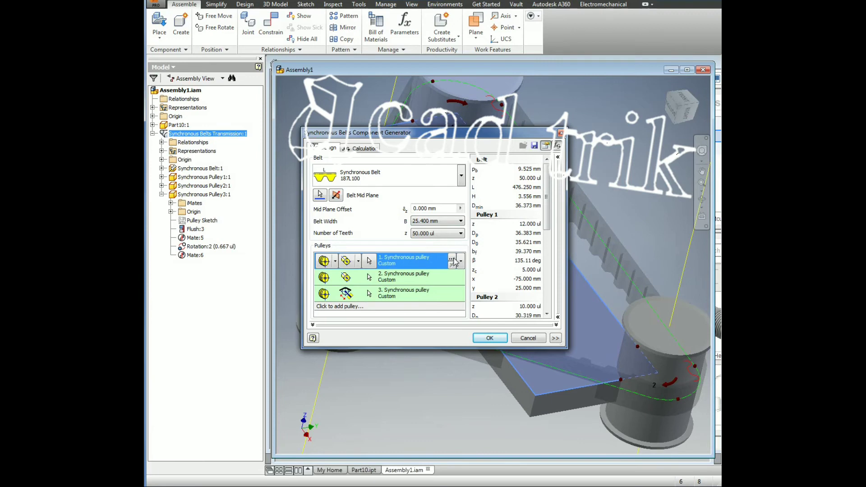
pyautogui.click(452, 260)
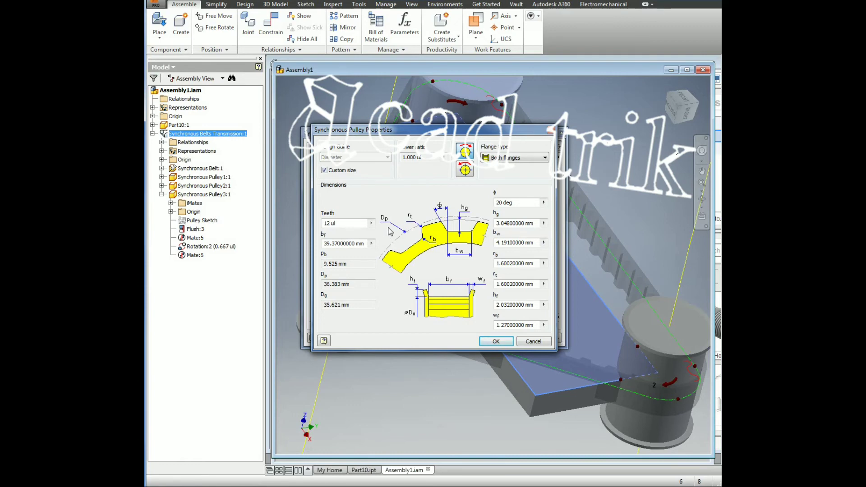
pyautogui.click(371, 244)
pyautogui.click(365, 243)
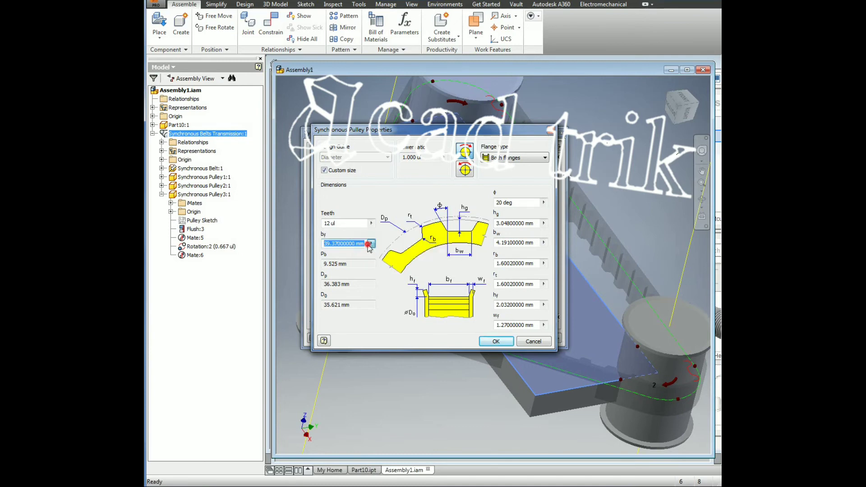
pyautogui.moveTo(366, 244); pyautogui.dragTo(322, 244)
pyautogui.write('26')
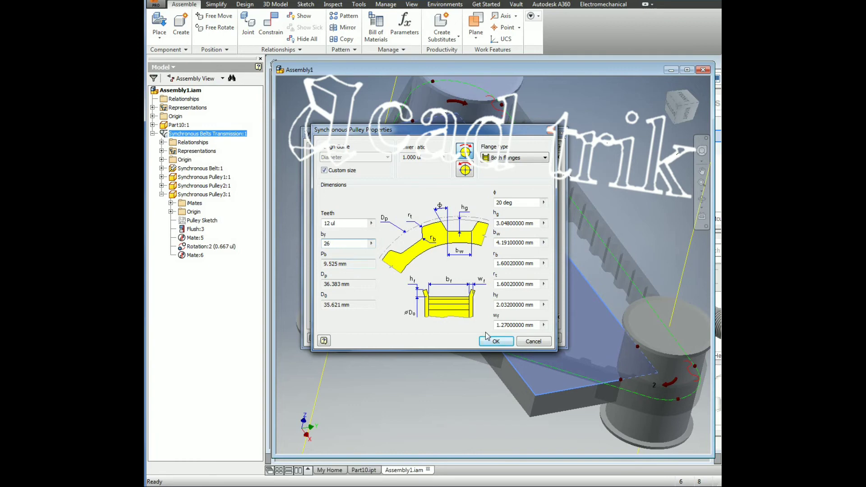
pyautogui.click(496, 341)
# Set pulley 2's face width bf to 26
pyautogui.click(428, 278)
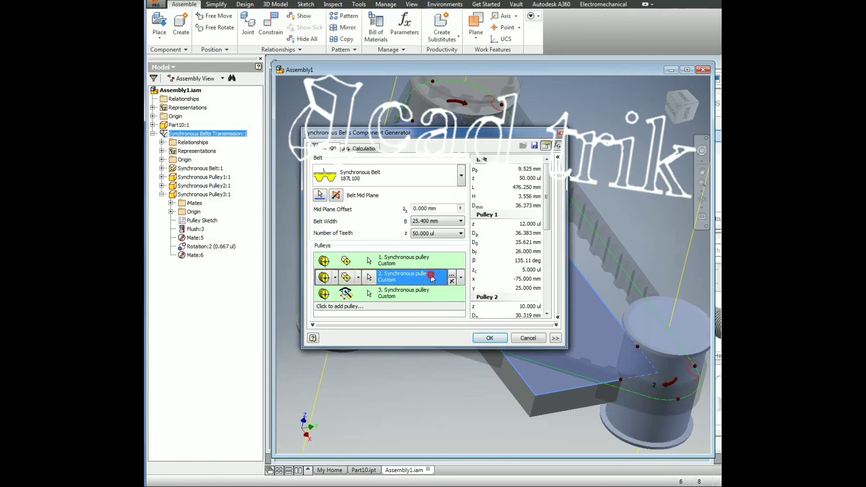
pyautogui.click(452, 275)
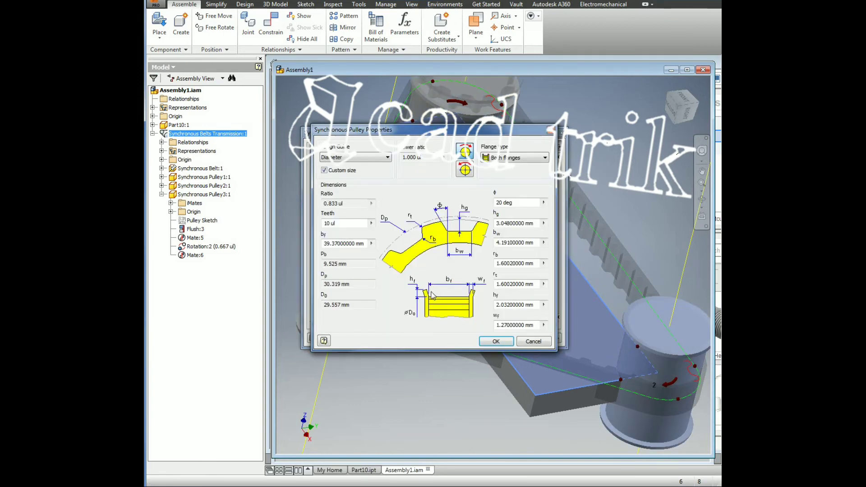
pyautogui.doubleClick(360, 243)
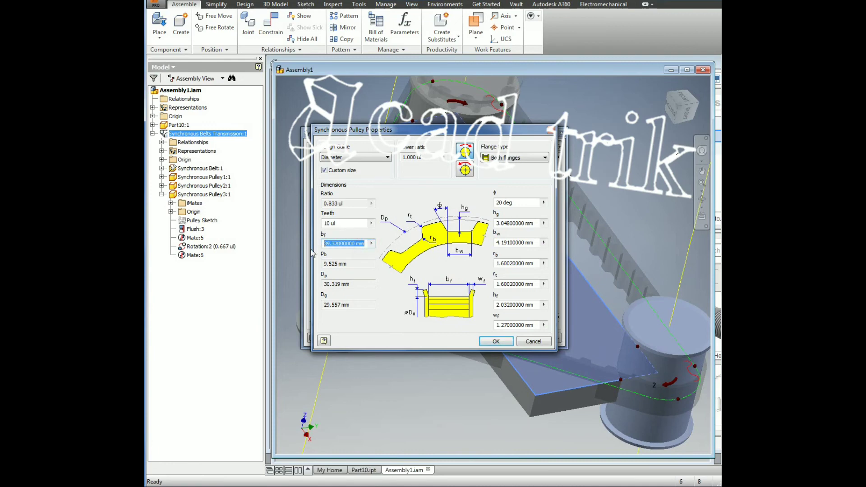
pyautogui.write('26')
pyautogui.click(496, 342)
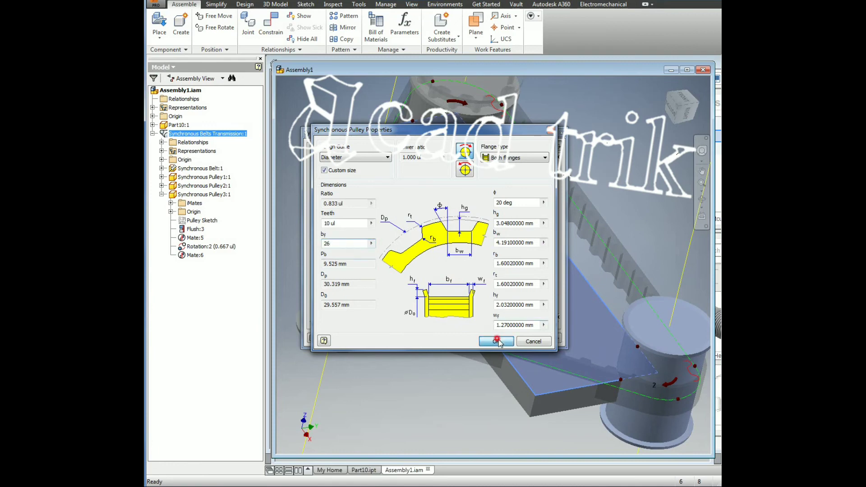
# Set pulley 3's face width bf to 26 and regenerate the belt transmission
pyautogui.click(452, 292)
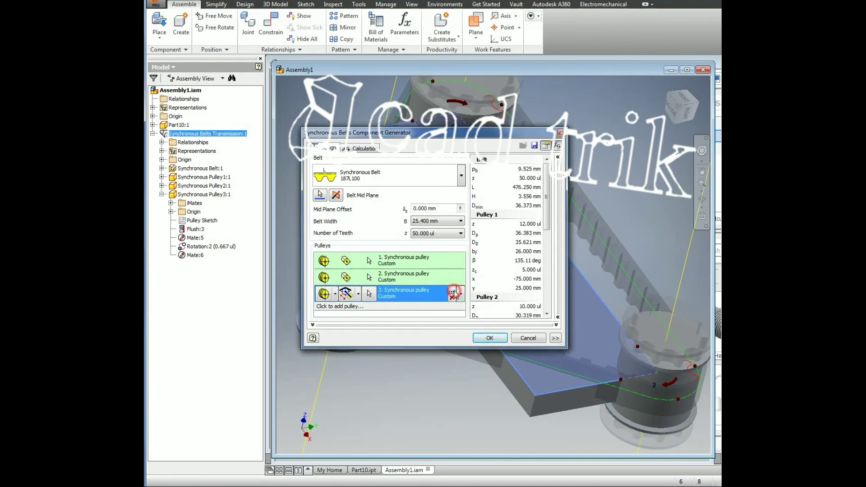
pyautogui.click(452, 291)
pyautogui.doubleClick(357, 243)
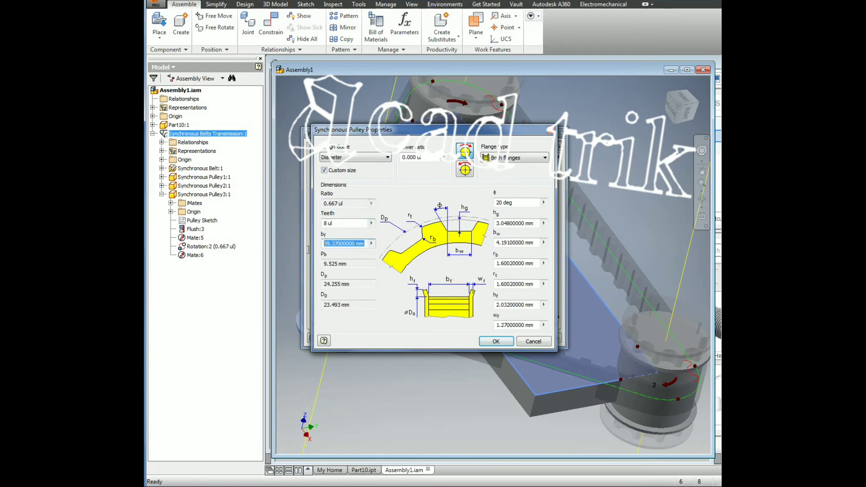
pyautogui.write('26')
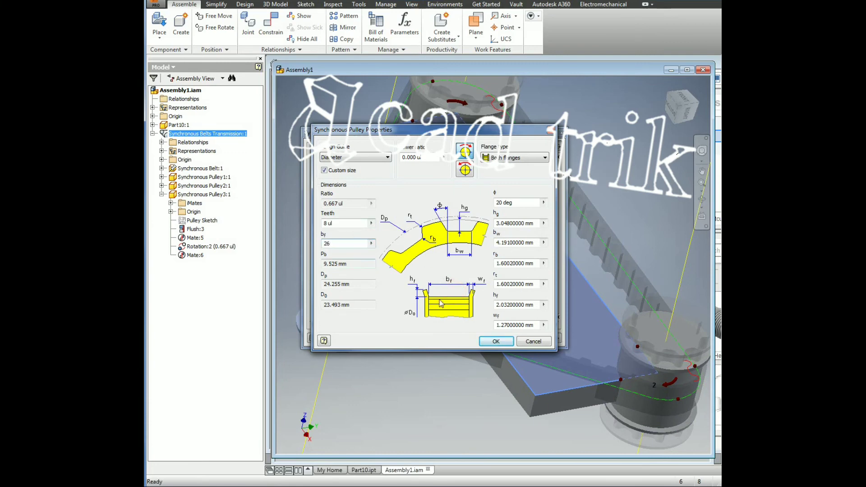
pyautogui.click(496, 342)
pyautogui.click(498, 340)
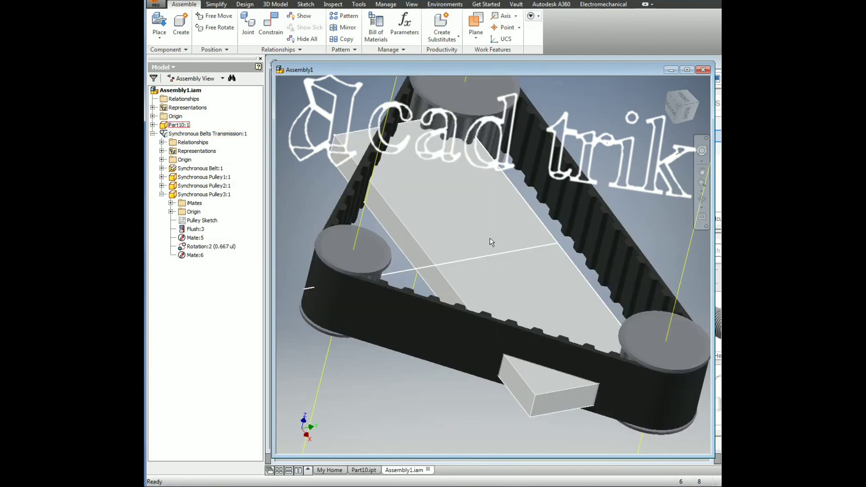
# Delete the base plate Part10 from Assembly1, saving its edits first
pyautogui.rightClick(534, 214)
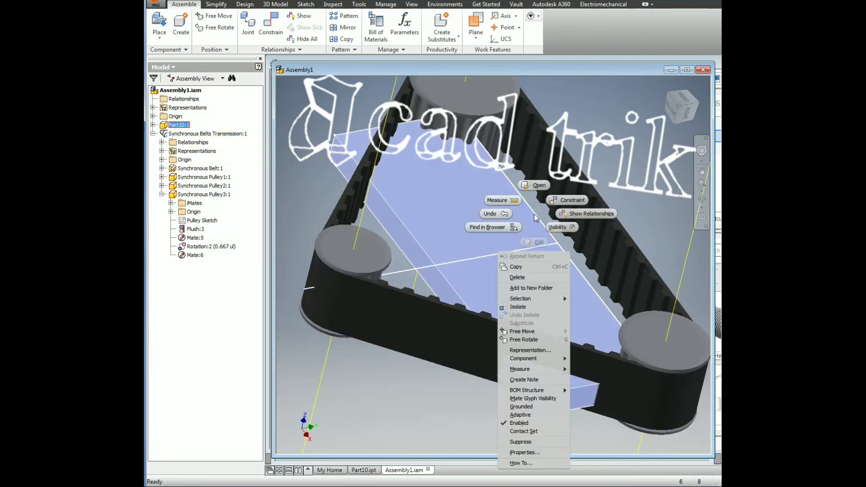
pyautogui.click(529, 276)
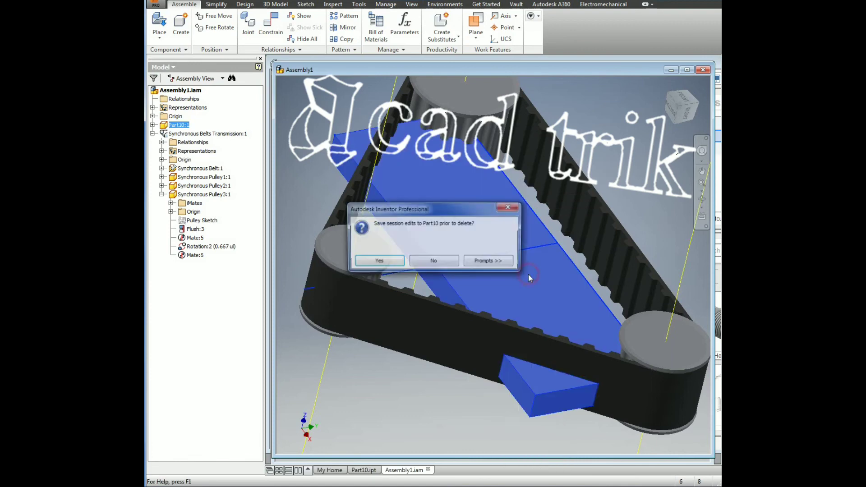
pyautogui.click(394, 262)
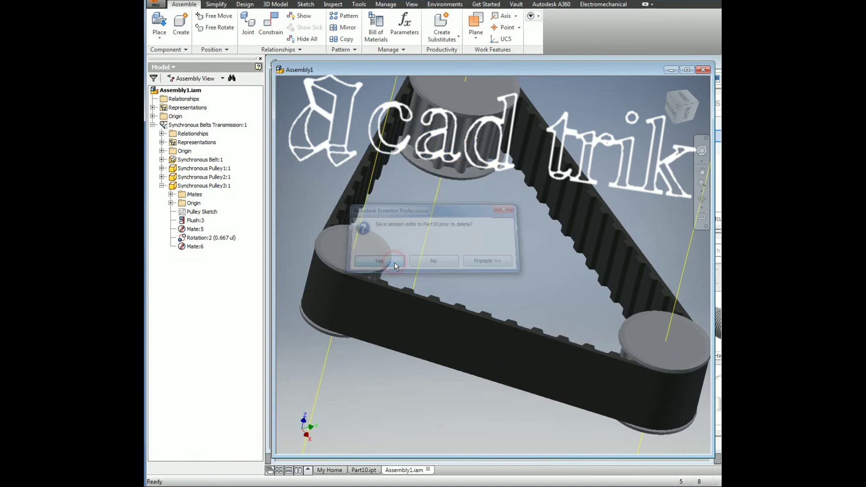
pyautogui.hotkey('alt', 'Tab')
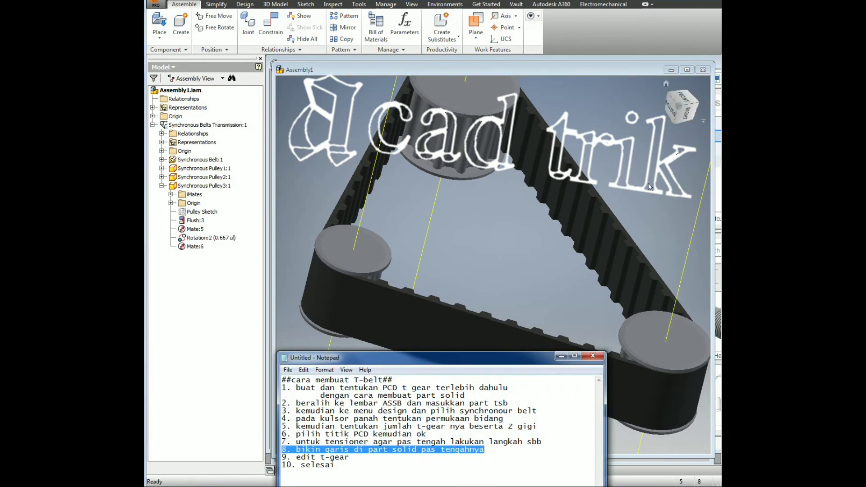
pyautogui.moveTo(343, 465); pyautogui.dragTo(281, 465)
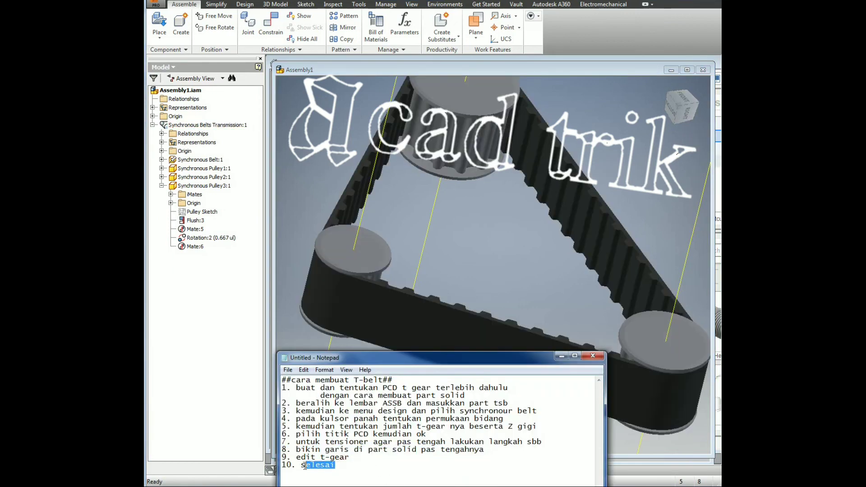